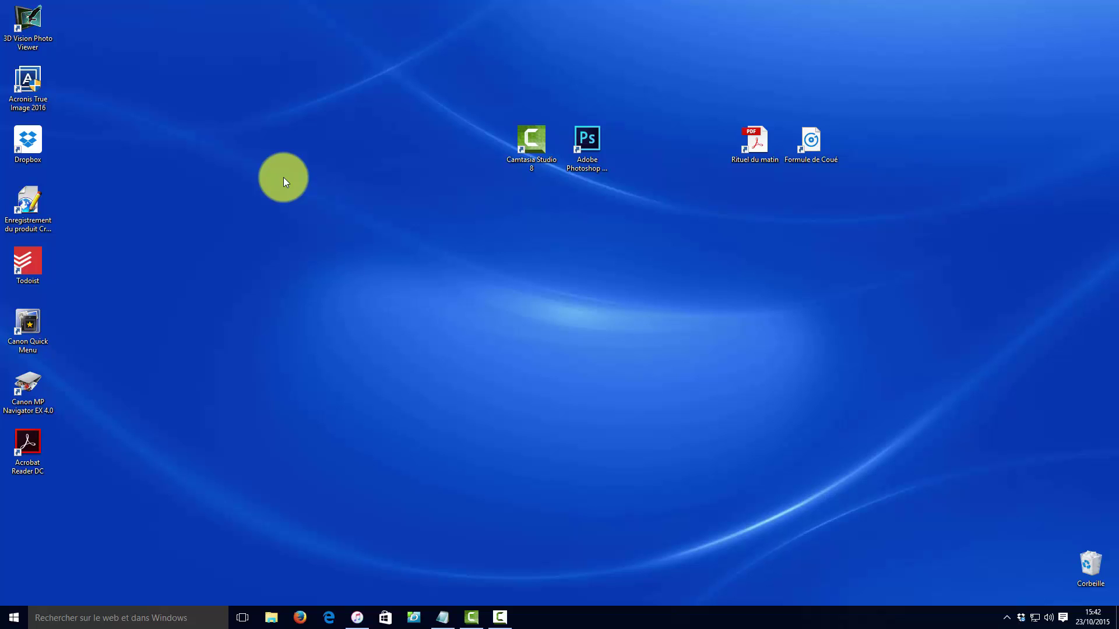
# - Open Firefox, search Google for "dropbox" and open the official French Dropbox website
pyautogui.click(302, 618)
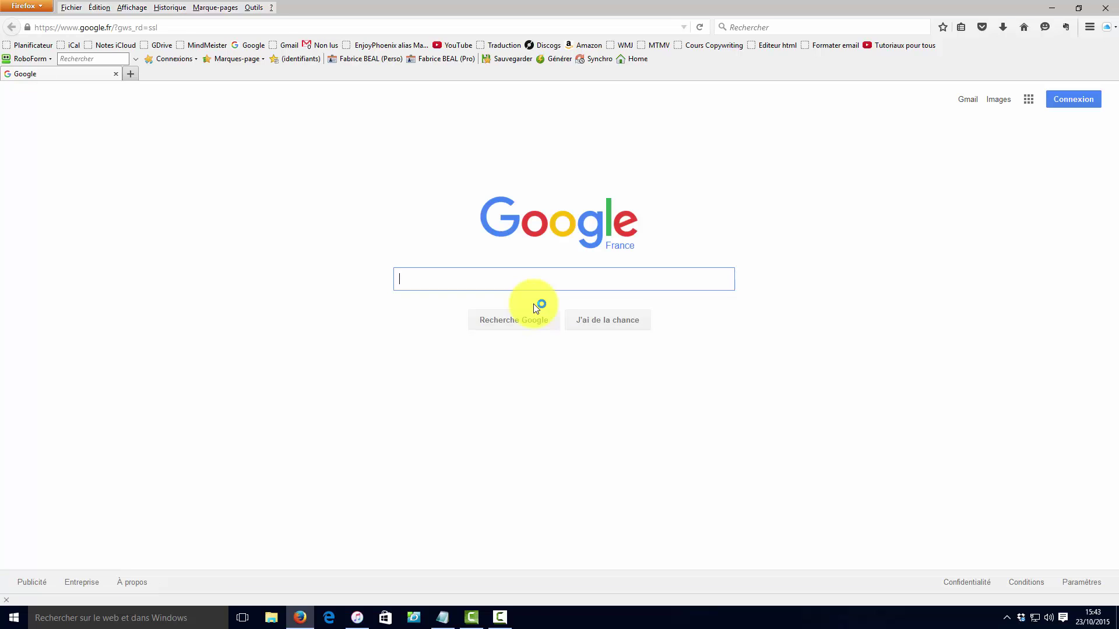
pyautogui.write('drop')
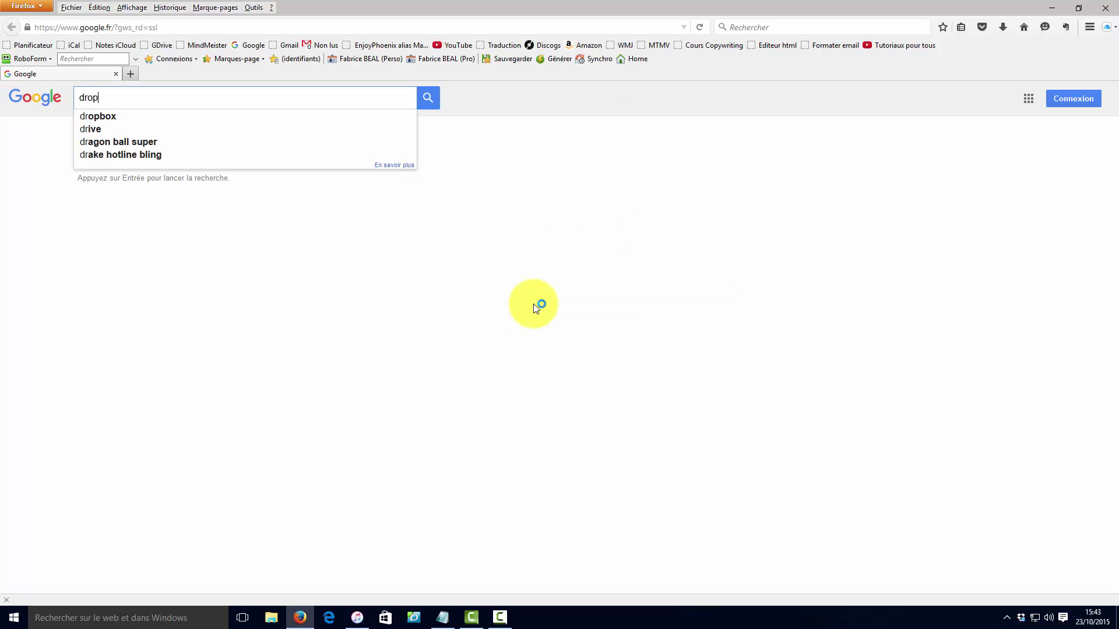
pyautogui.write('box')
pyautogui.press('Return')
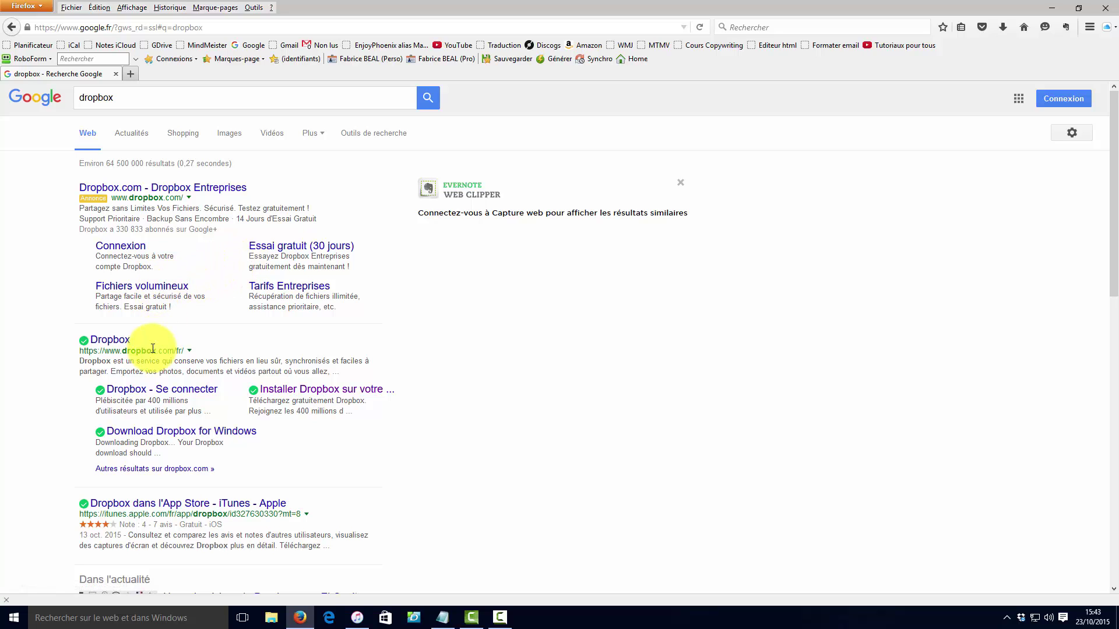
pyautogui.click(117, 340)
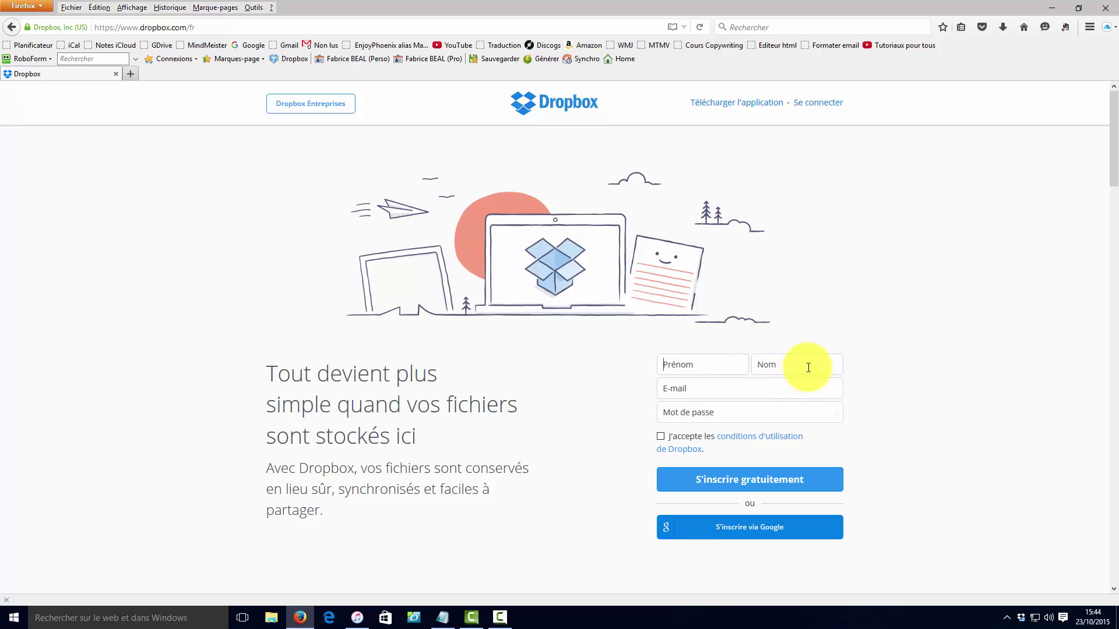
# - Download the Dropbox desktop application from the site's home page and run the saved DropboxInstaller.exe
pyautogui.scroll(-3, 746, 415)
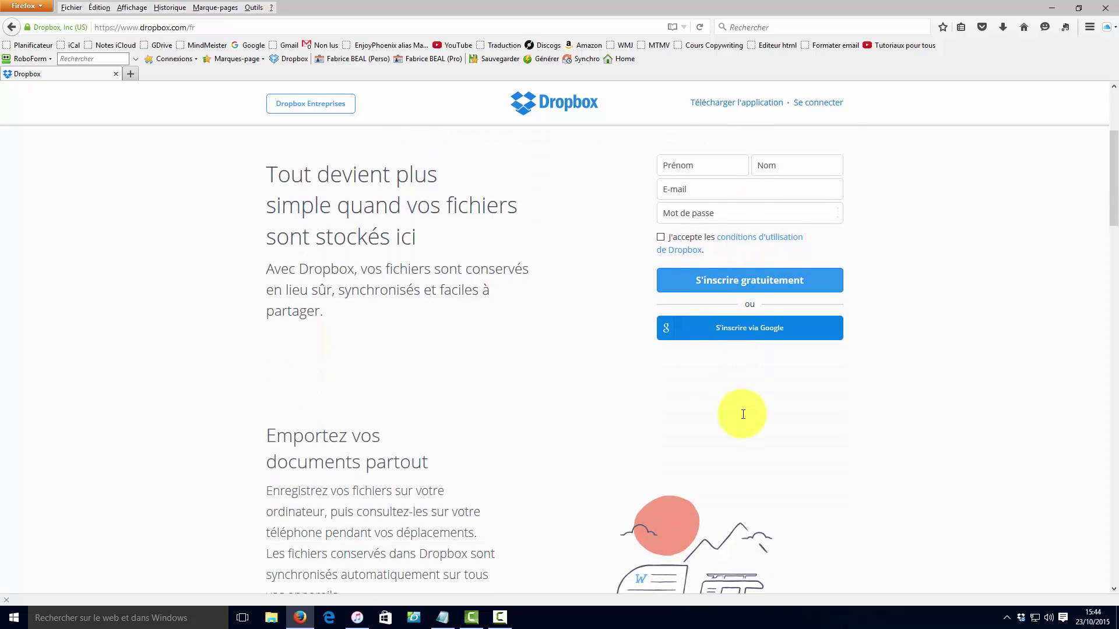
pyautogui.scroll(-6, 743, 411)
pyautogui.scroll(9, 743, 404)
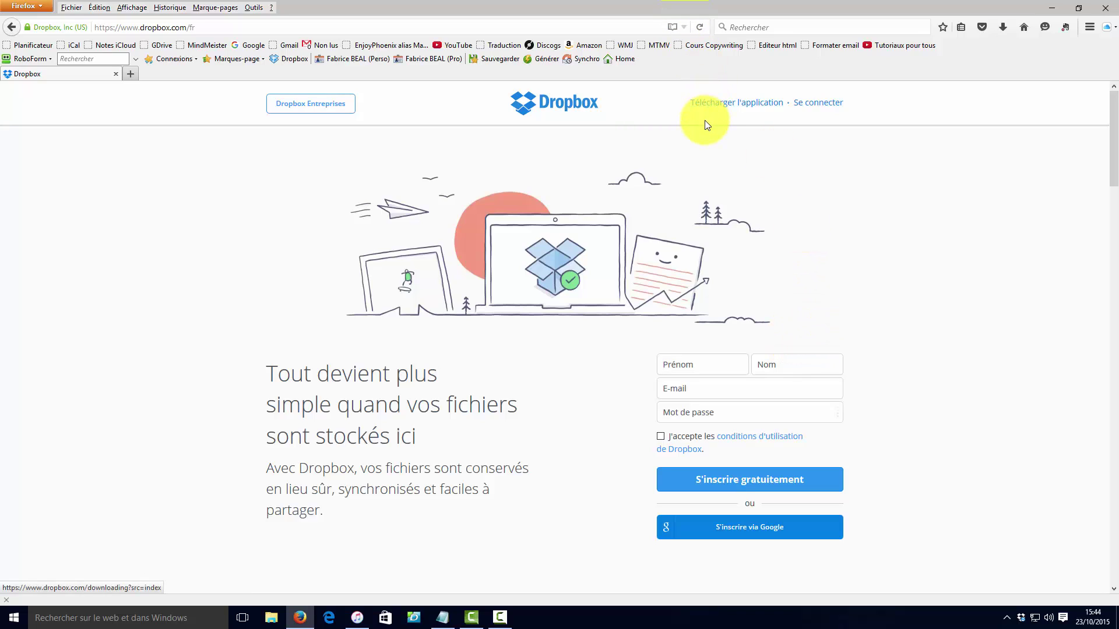
pyautogui.click(742, 105)
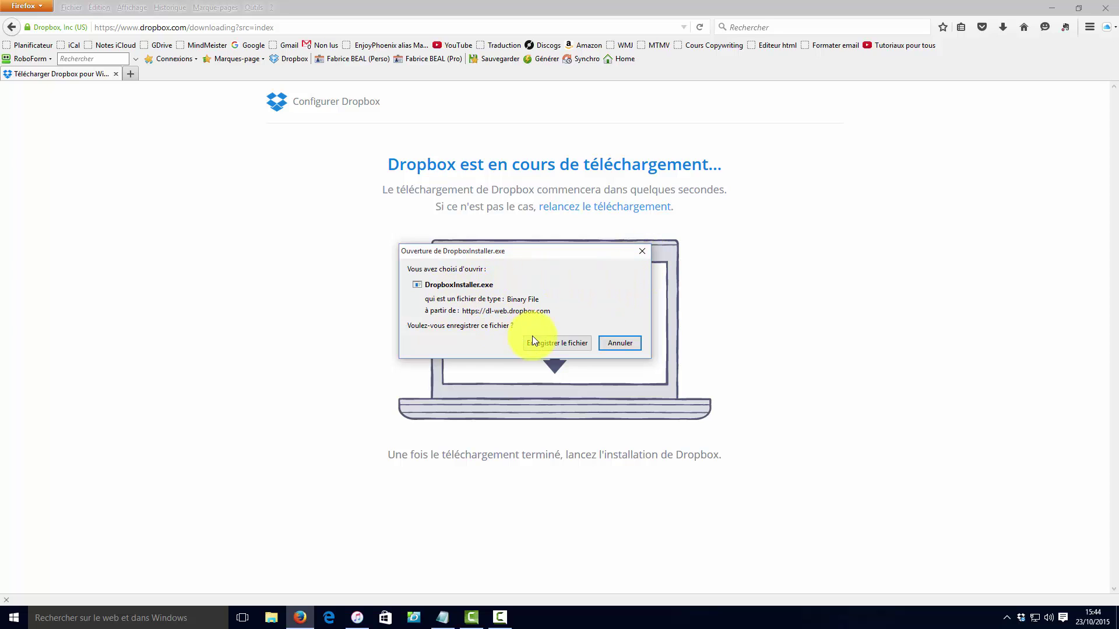
pyautogui.click(558, 344)
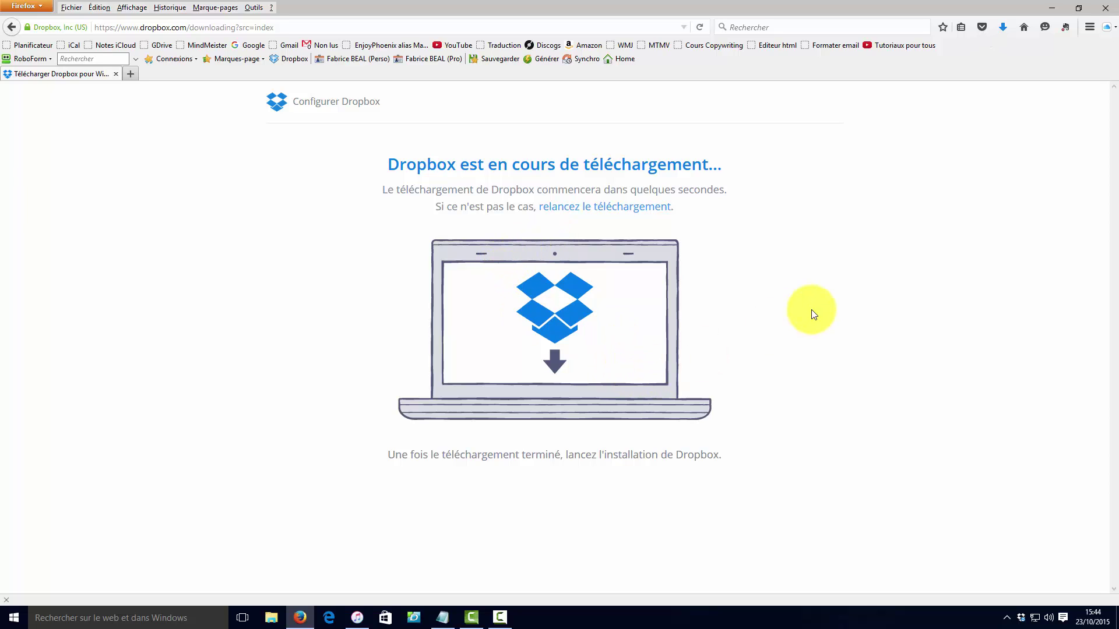
pyautogui.click(1004, 27)
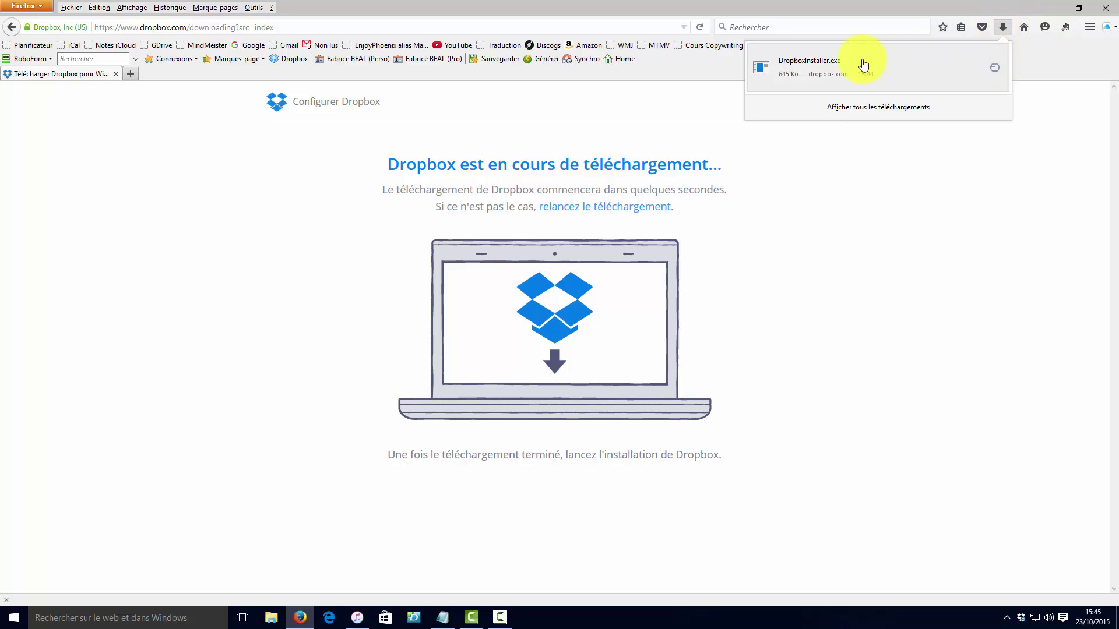
pyautogui.click(811, 65)
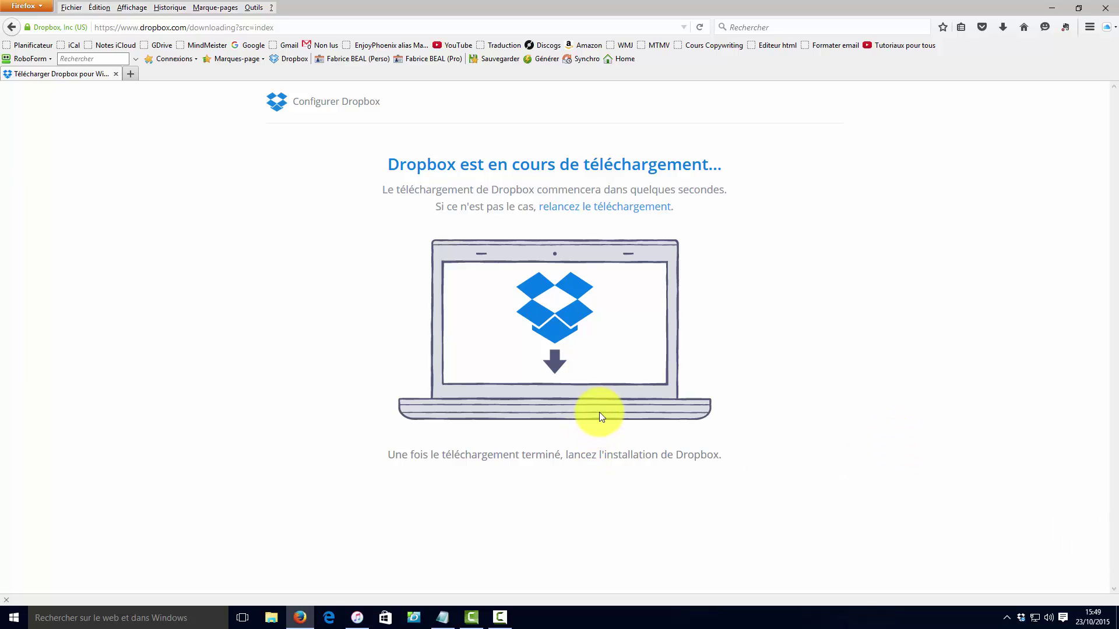
# - Examine the hidden notification icons in the Windows taskbar, and hide them again
pyautogui.click(1006, 618)
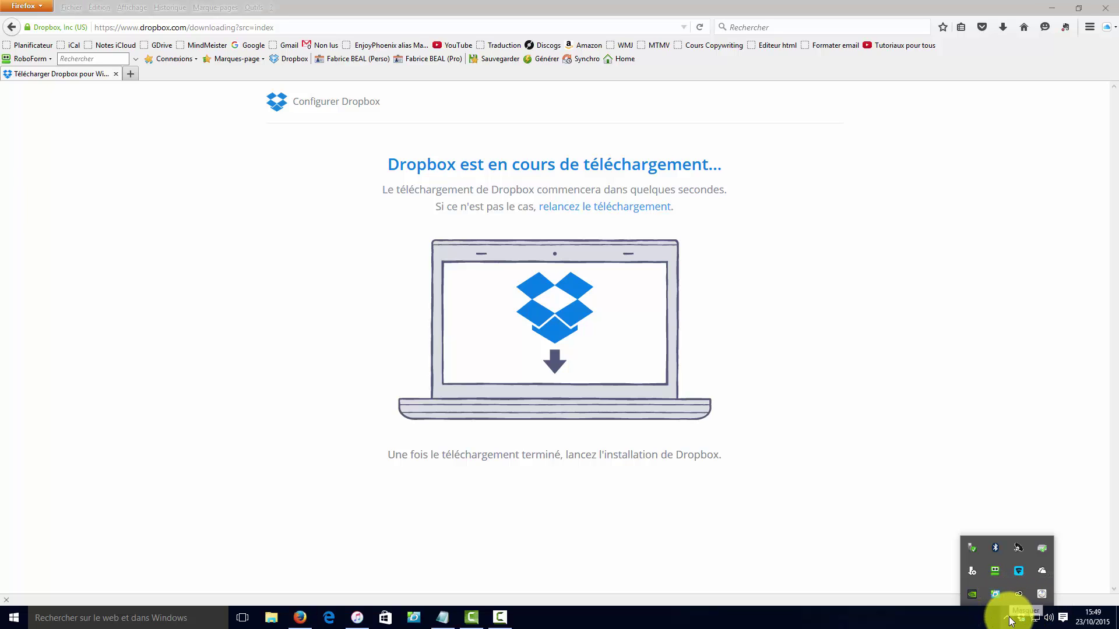
pyautogui.click(1008, 619)
pyautogui.click(1009, 620)
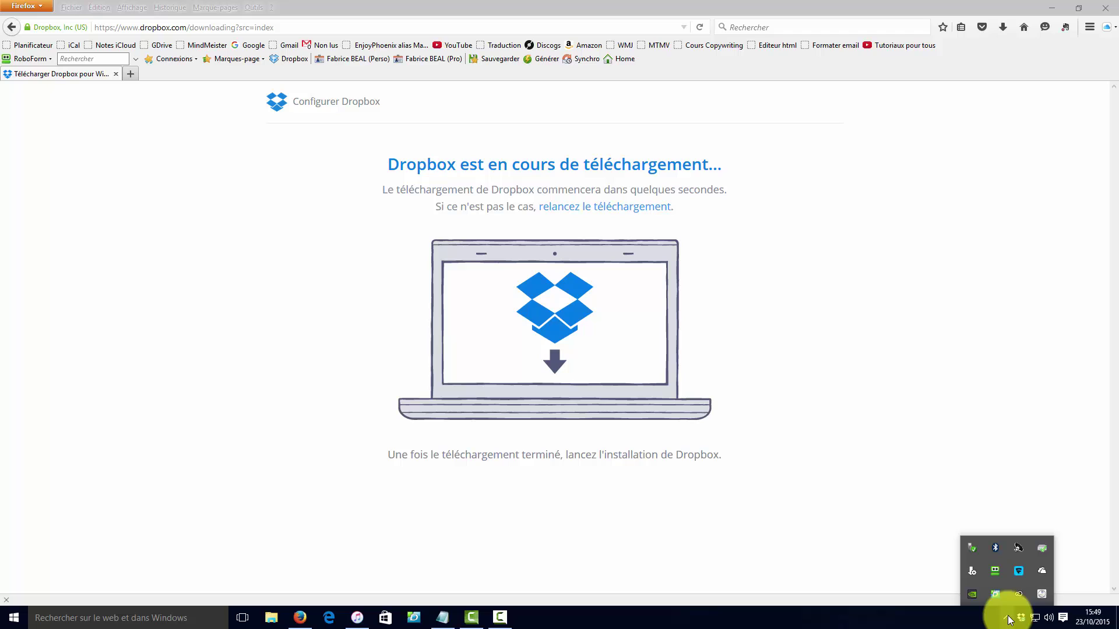
pyautogui.click(1007, 622)
pyautogui.click(1006, 621)
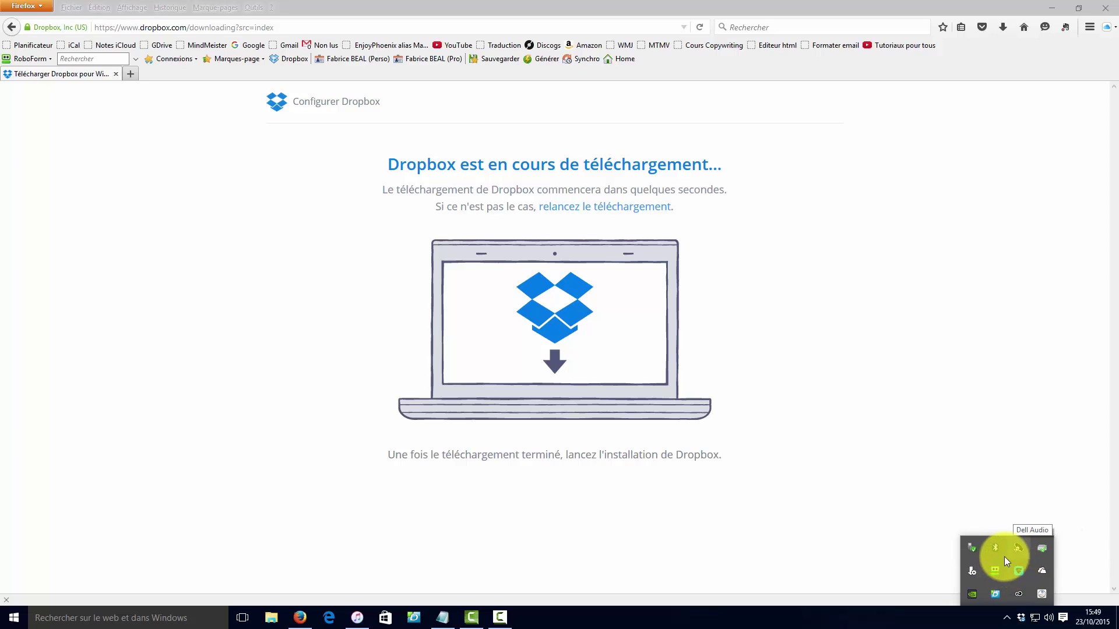
pyautogui.click(1007, 619)
pyautogui.click(937, 582)
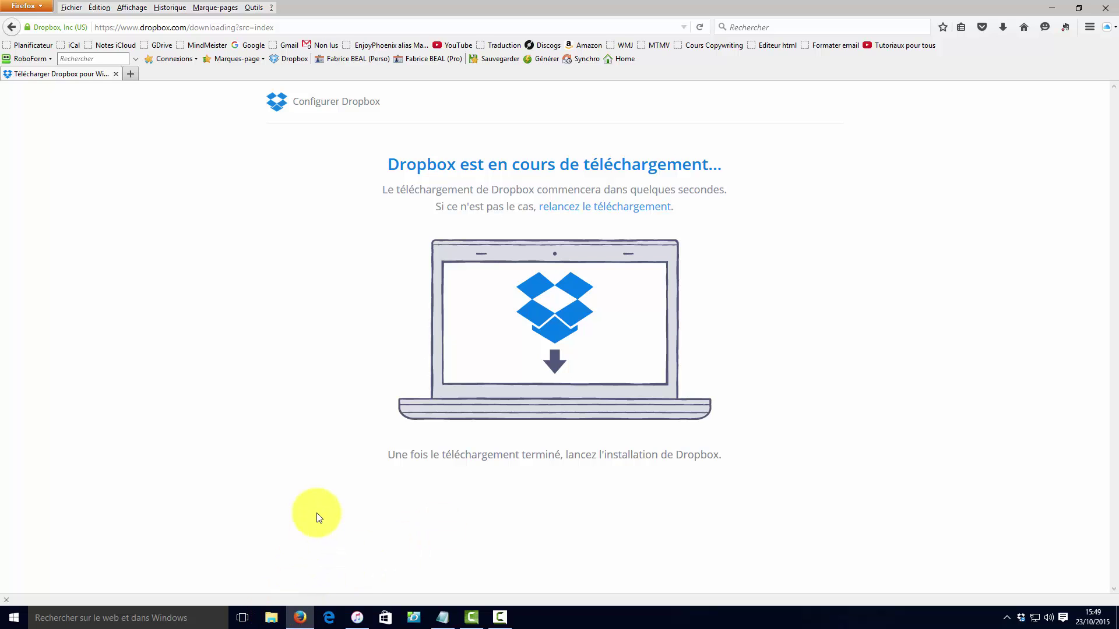
# - Open the Dropbox folder in File Explorer and collapse and re-expand its folder tree to view the subfolders
pyautogui.click(271, 619)
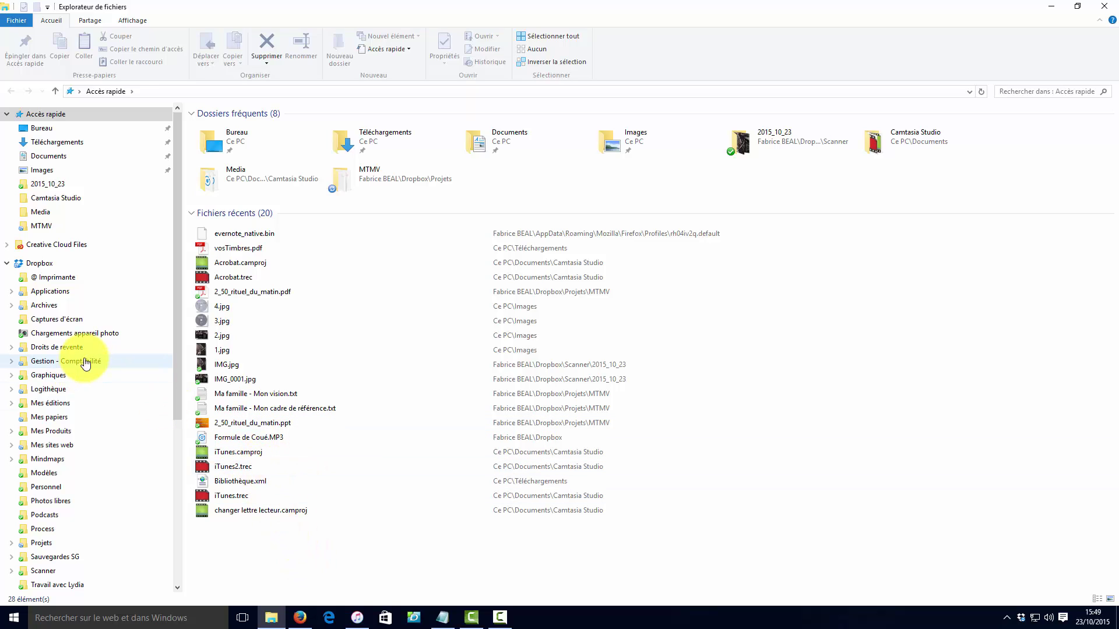
pyautogui.click(44, 264)
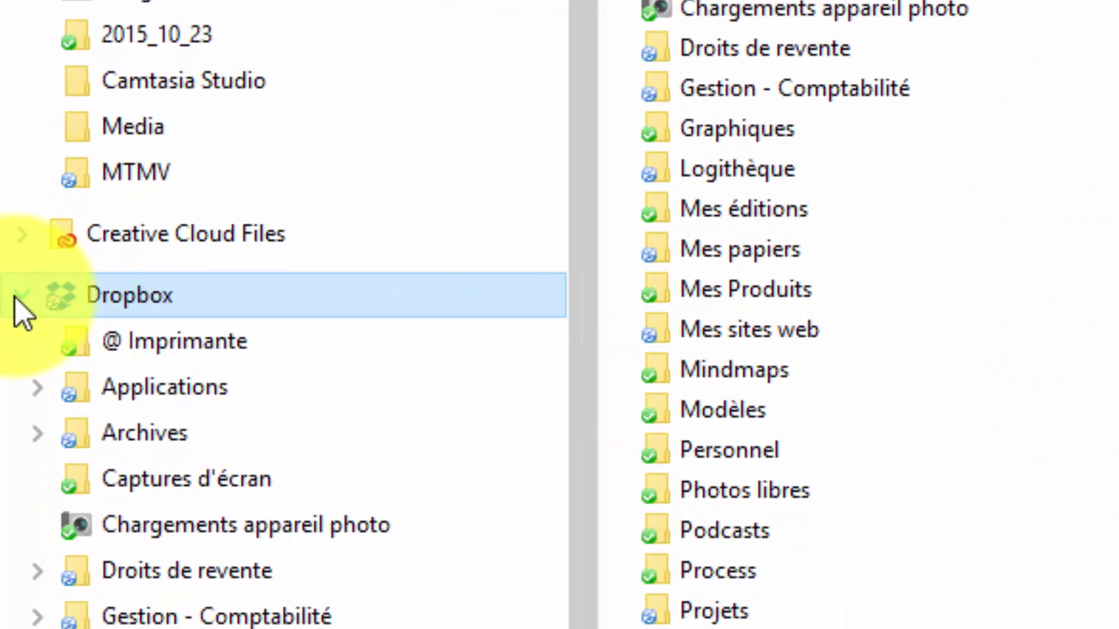
pyautogui.click(6, 264)
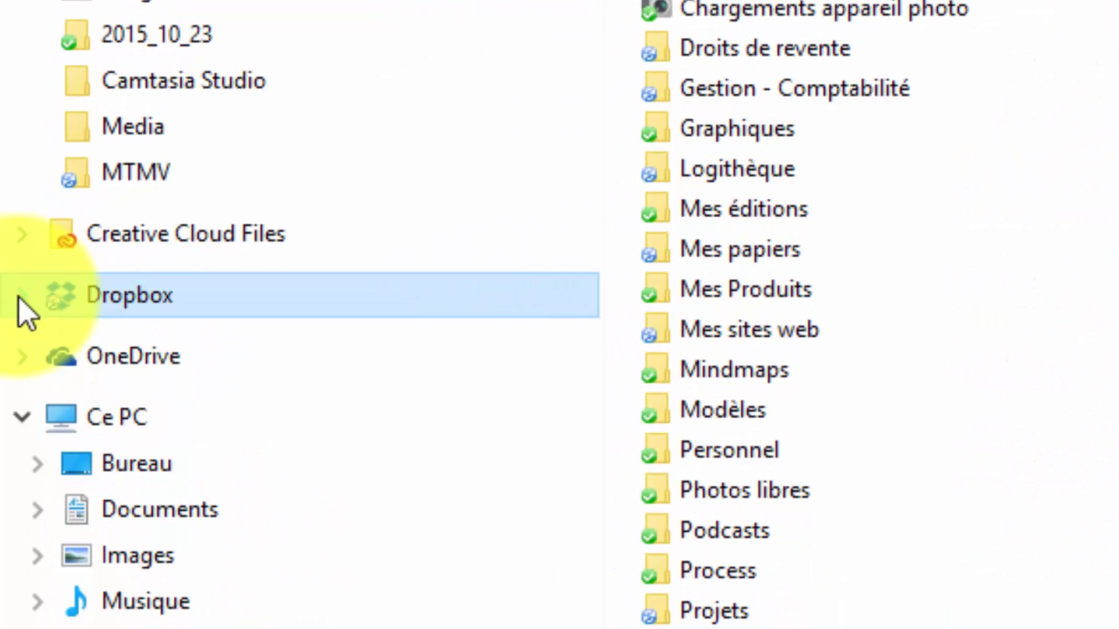
pyautogui.click(19, 298)
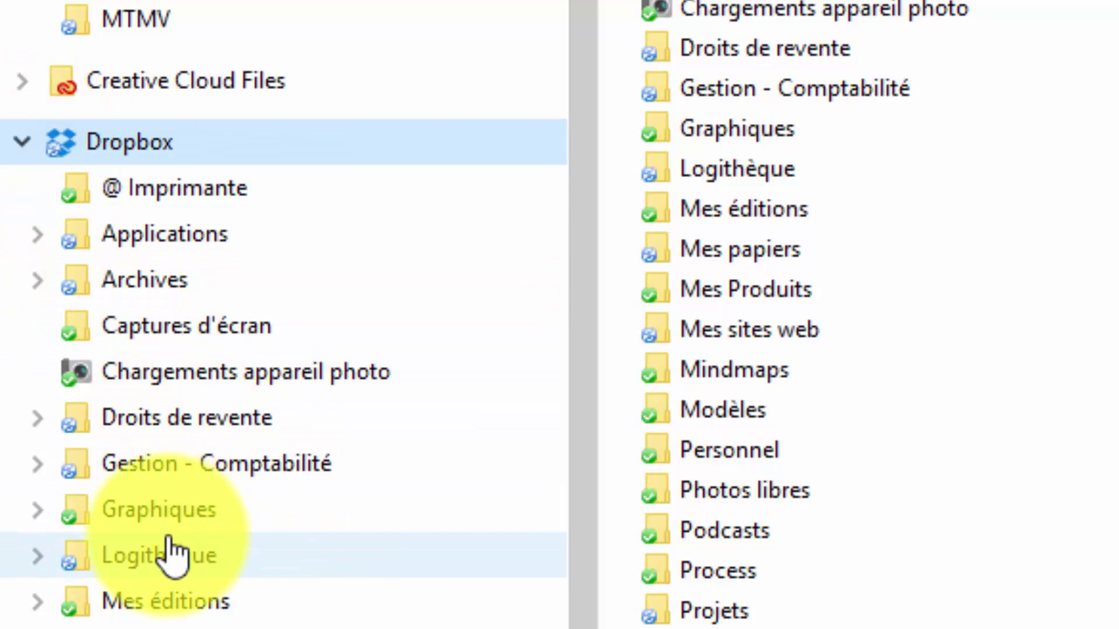
pyautogui.scroll(-1, 192, 557)
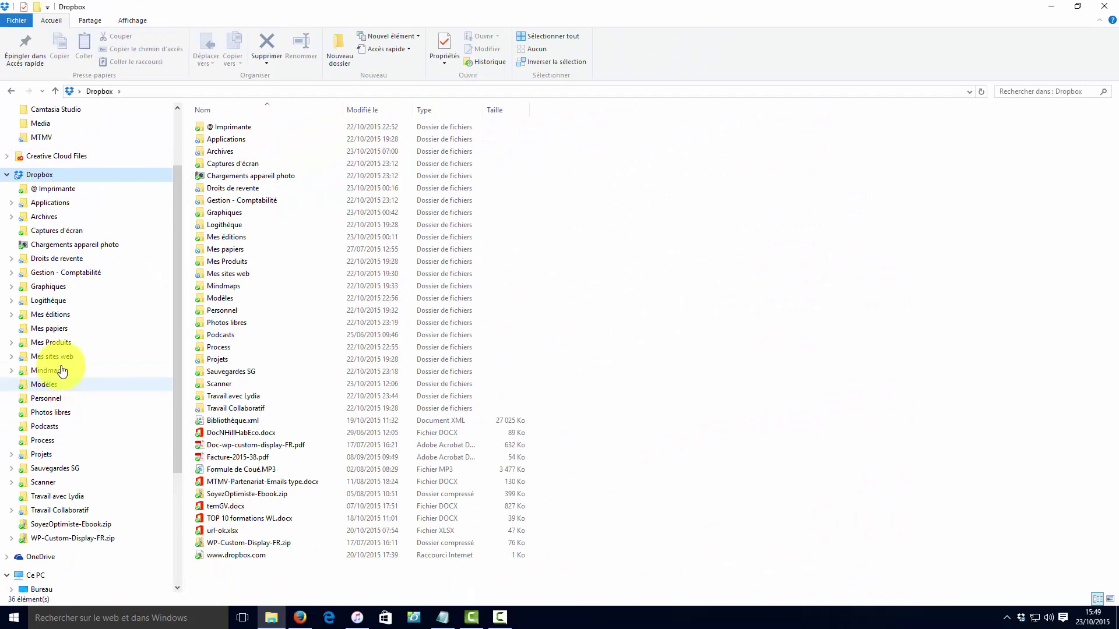
pyautogui.scroll(2, 62, 371)
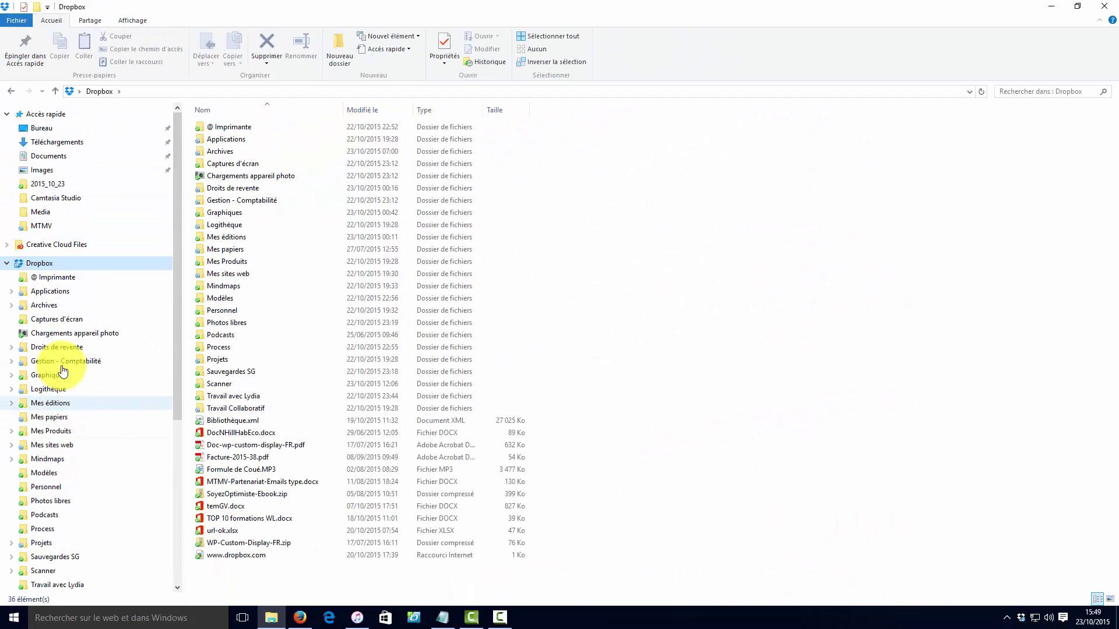
# - Look through the contents of the local Dropbox subfolders @ Imprimante, Applications, Archives and Captures d'écran
pyautogui.click(64, 279)
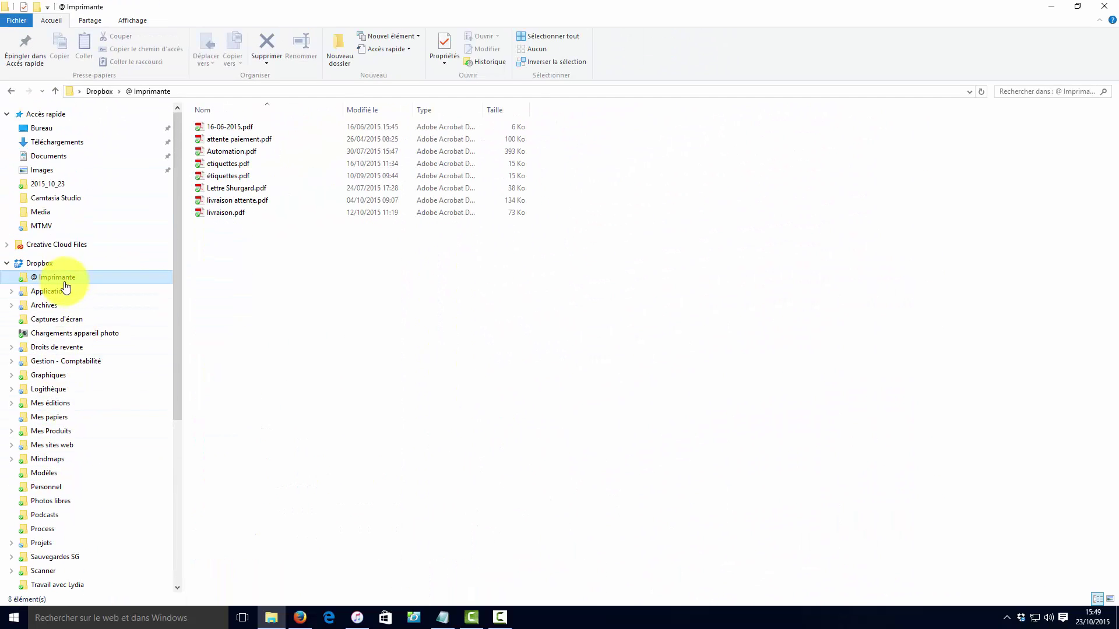
pyautogui.click(60, 293)
pyautogui.click(56, 275)
pyautogui.click(57, 265)
pyautogui.click(58, 279)
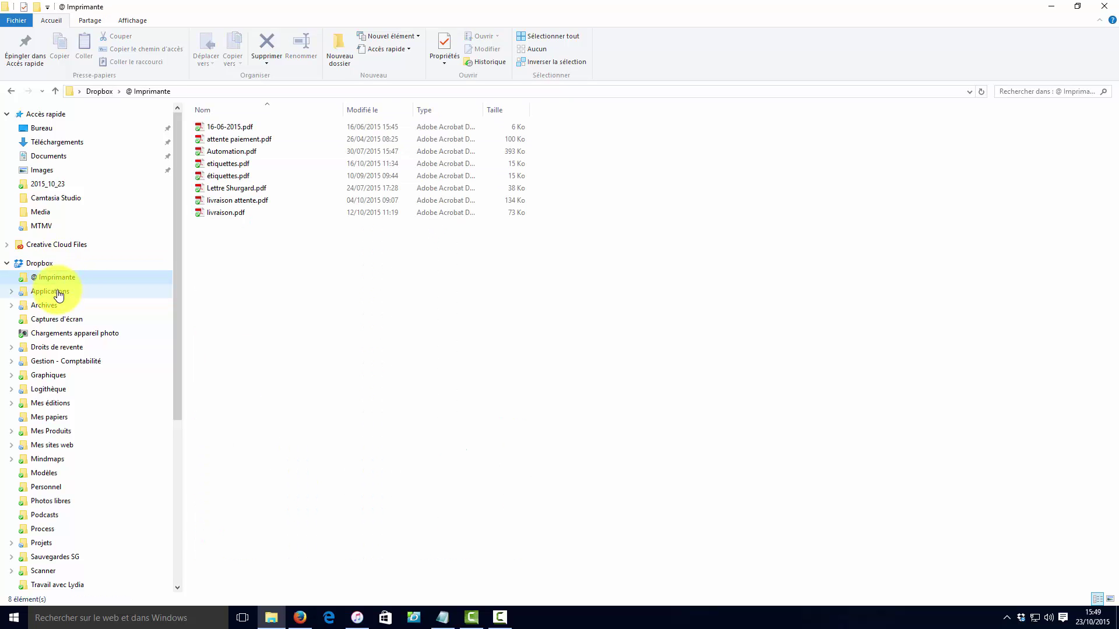
pyautogui.click(59, 293)
pyautogui.click(58, 306)
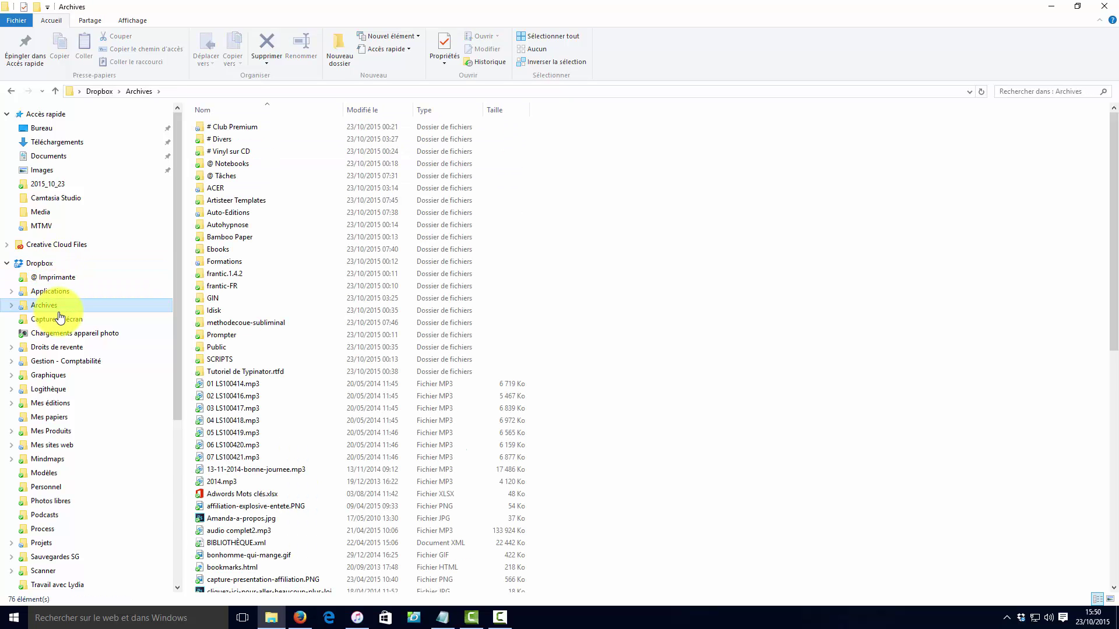
pyautogui.click(59, 319)
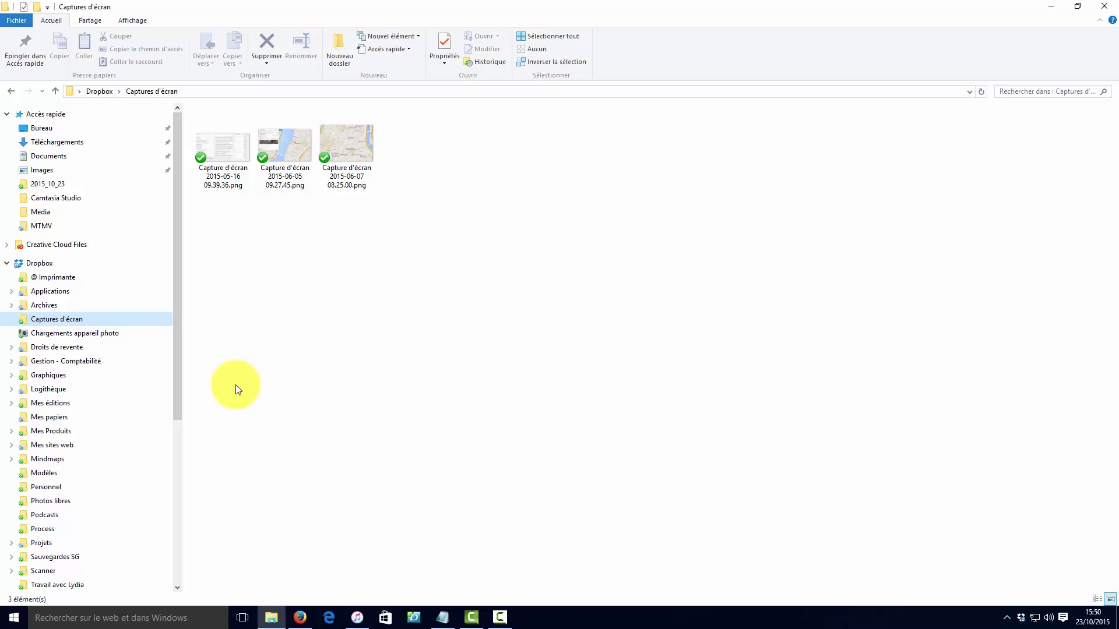
# - Switch back to Firefox and sign in to the Dropbox web account with the saved RoboForm login
pyautogui.click(300, 617)
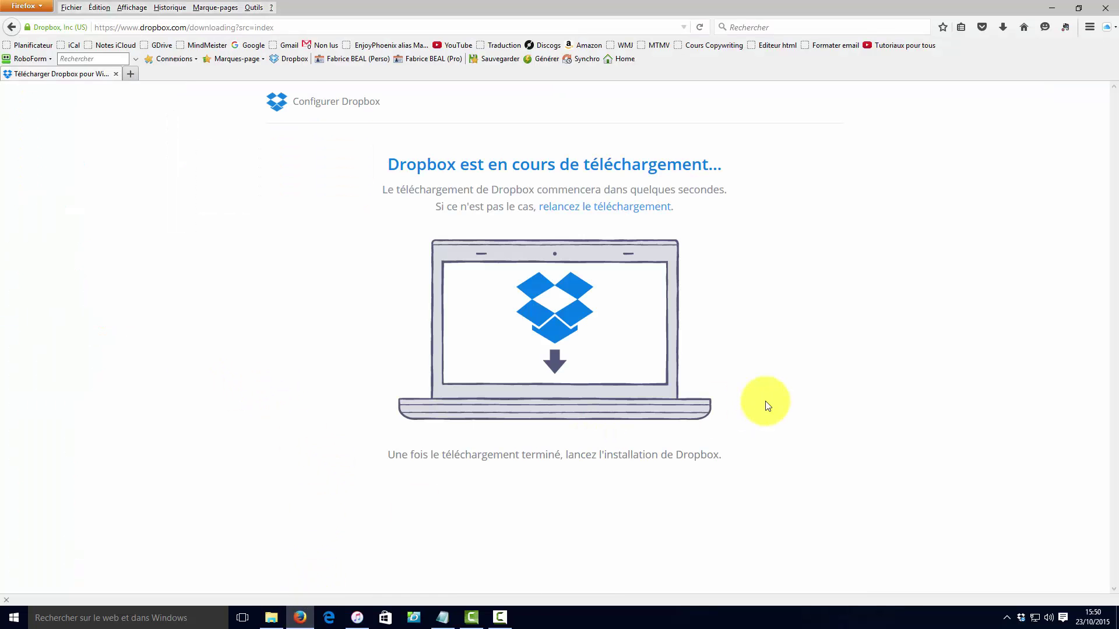
pyautogui.click(183, 60)
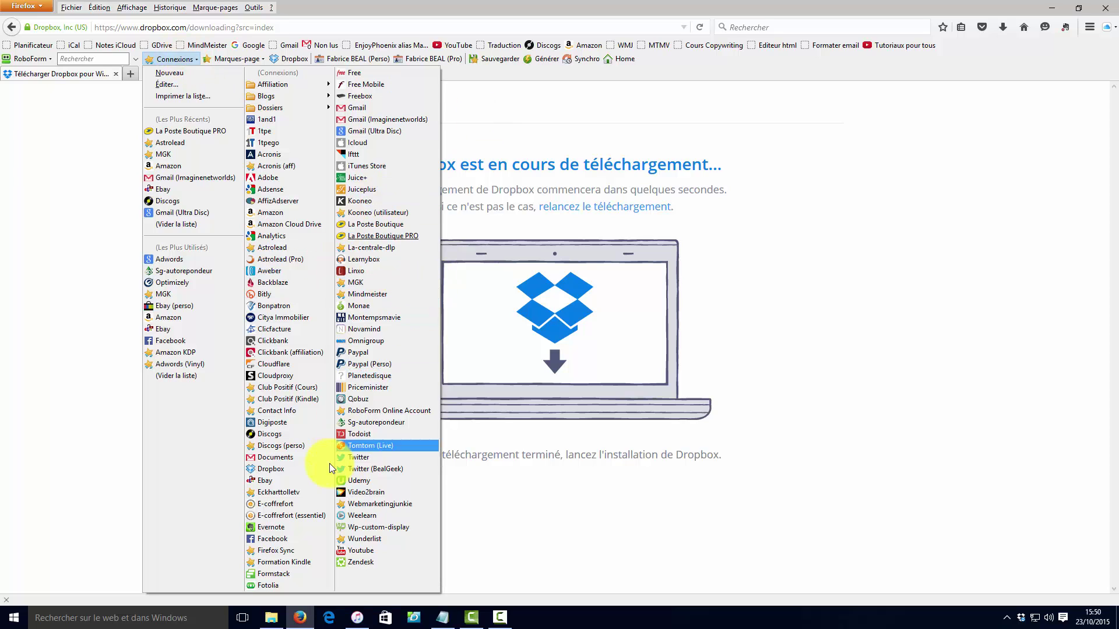
pyautogui.click(282, 470)
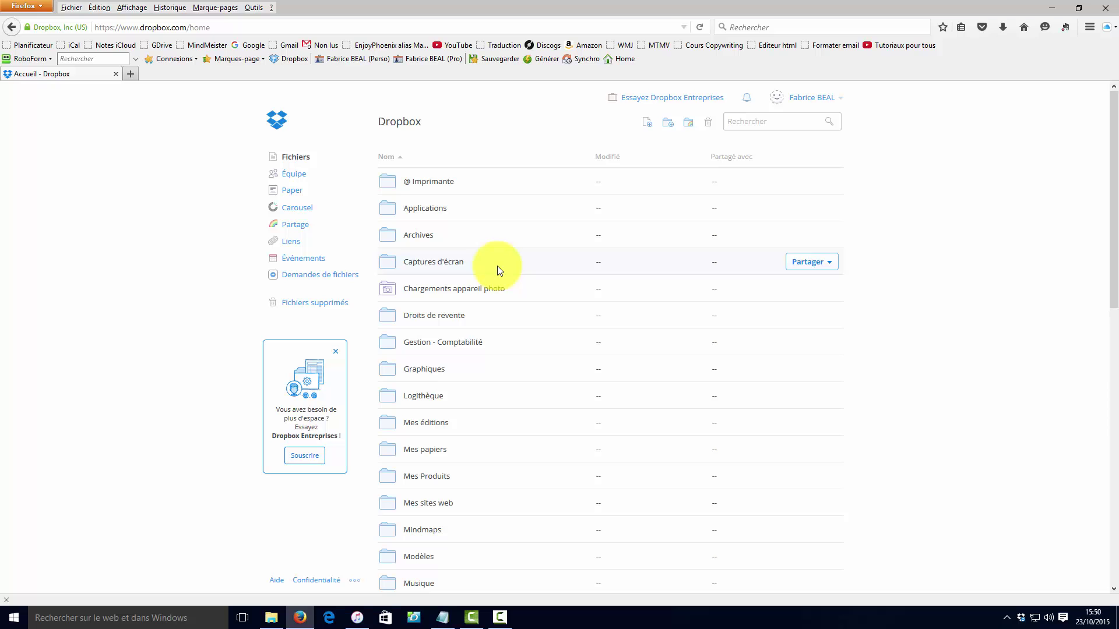
# - Switch to File Explorer and back to Firefox to compare the local Dropbox folders with the online ones
pyautogui.click(272, 618)
pyautogui.click(275, 619)
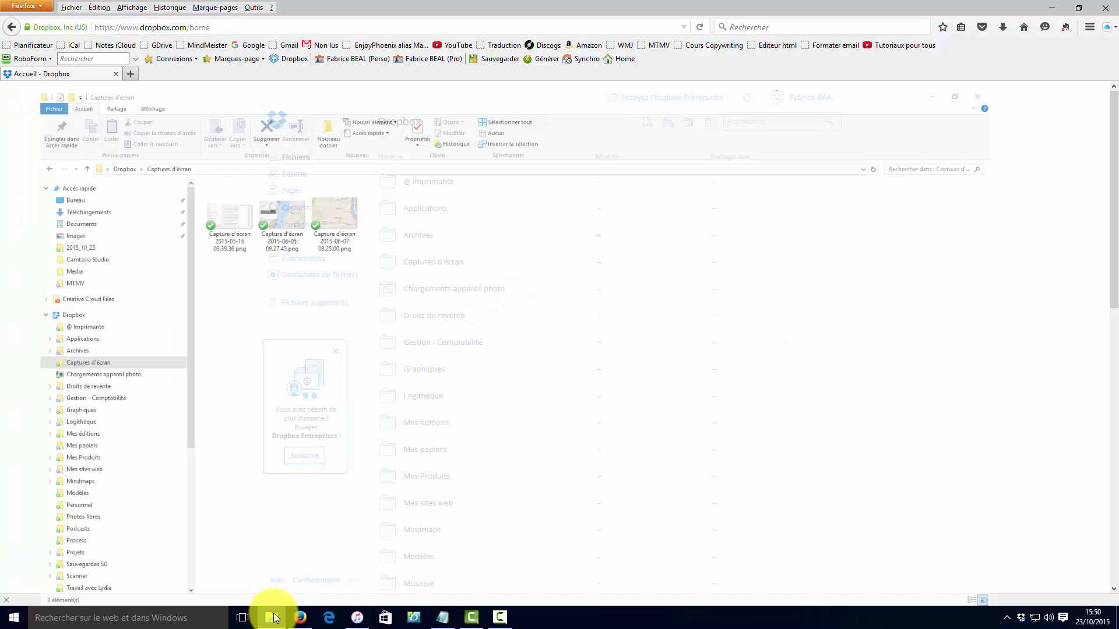
pyautogui.click(275, 618)
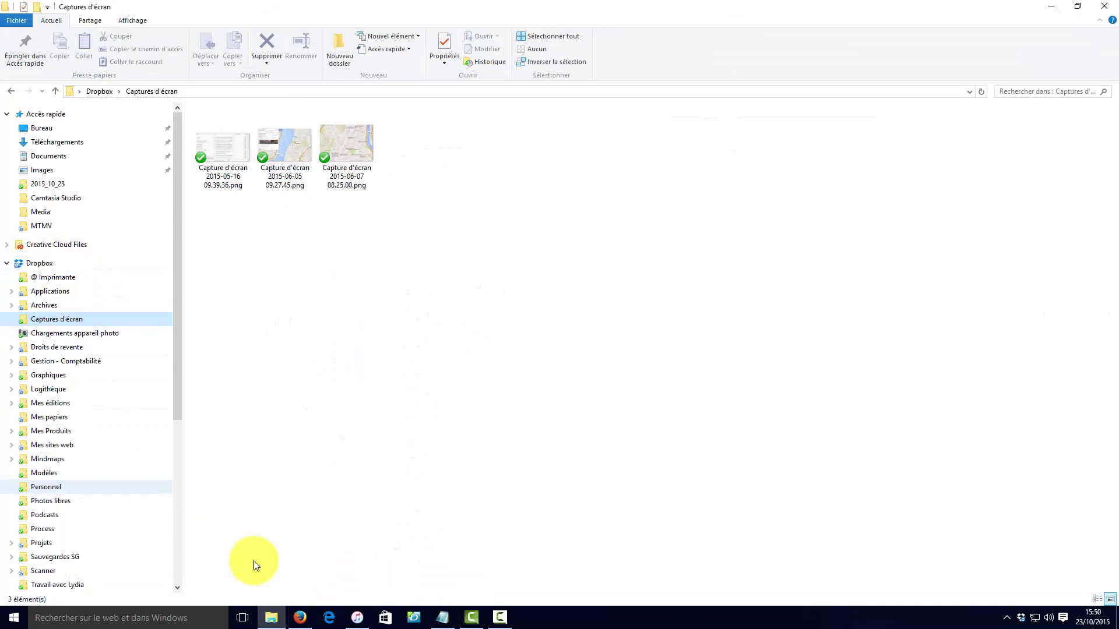
pyautogui.click(312, 625)
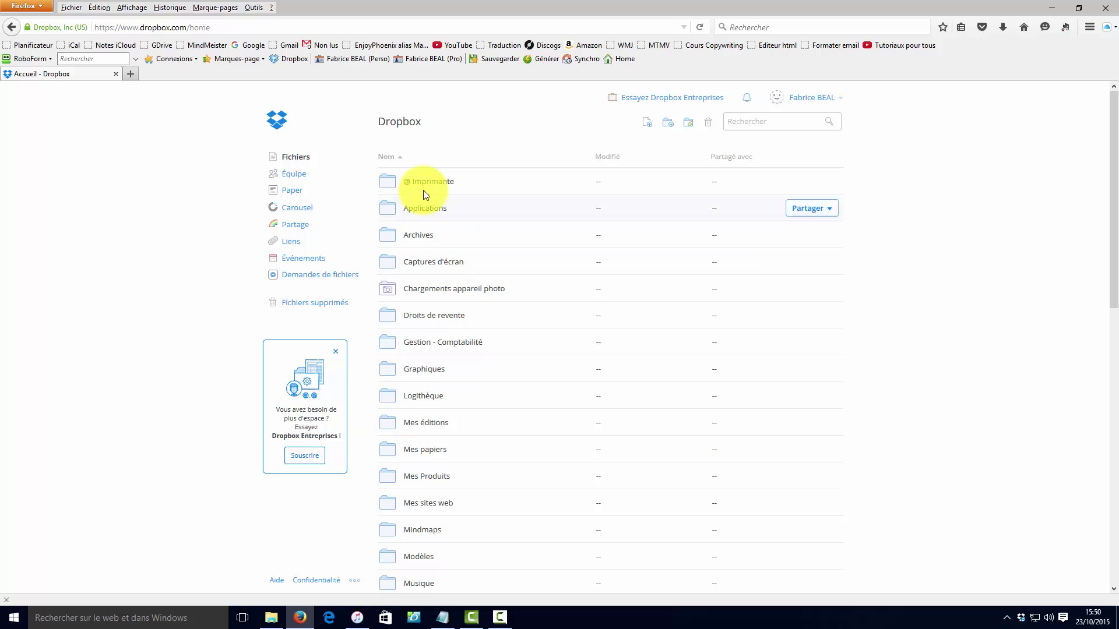
# - Look through the online Archives folder, and return to the main Dropbox file list to review its folders and files
pyautogui.click(419, 236)
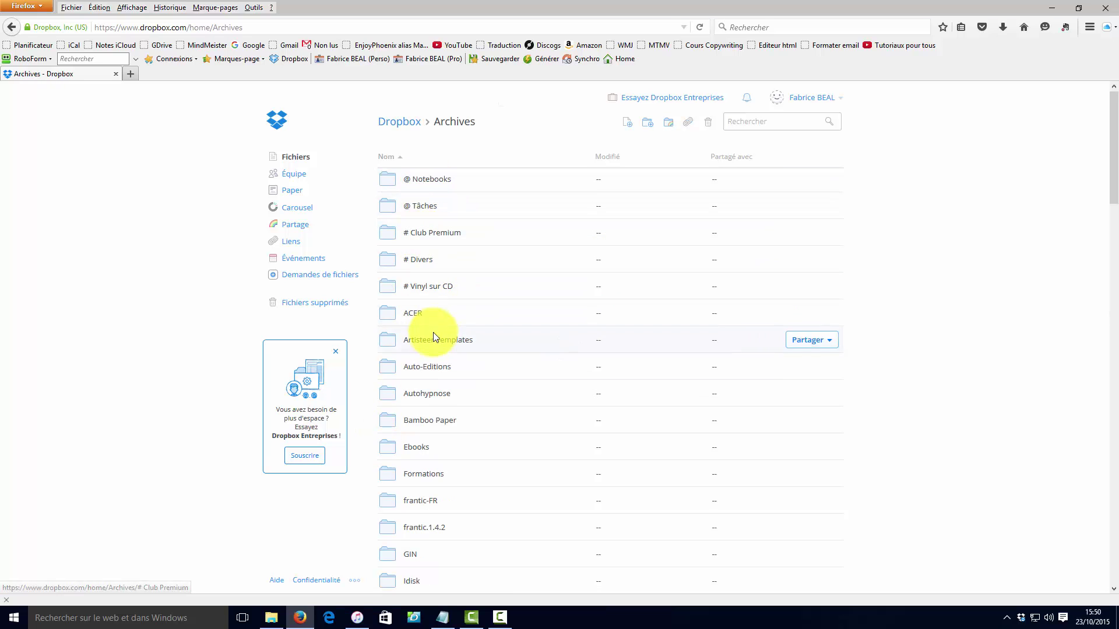
pyautogui.scroll(-10, 435, 318)
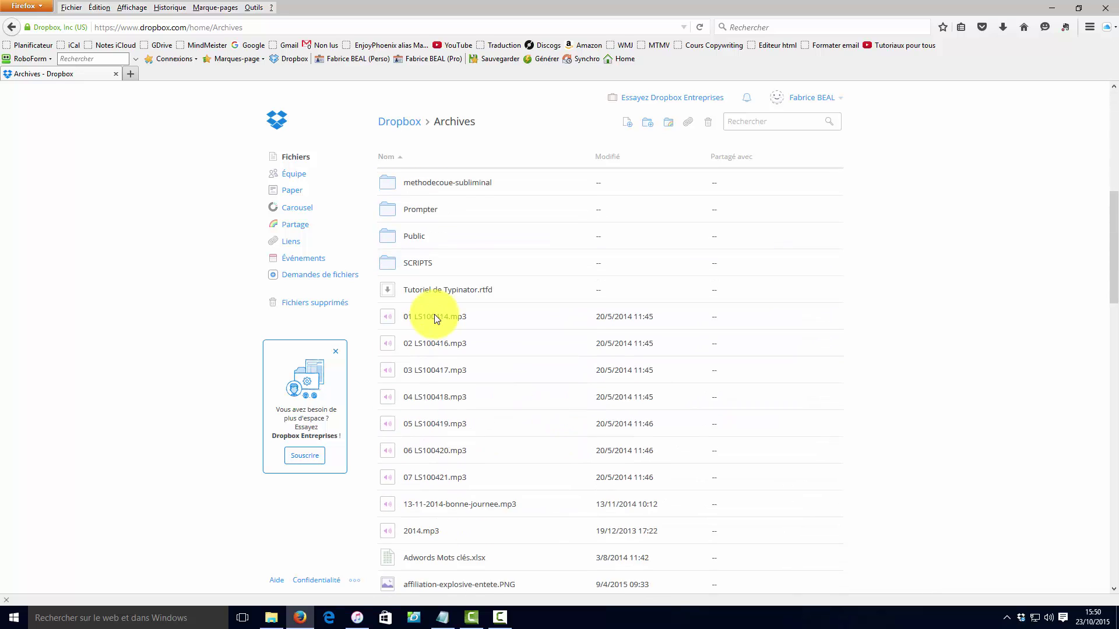
pyautogui.scroll(7, 435, 315)
pyautogui.scroll(2, 435, 318)
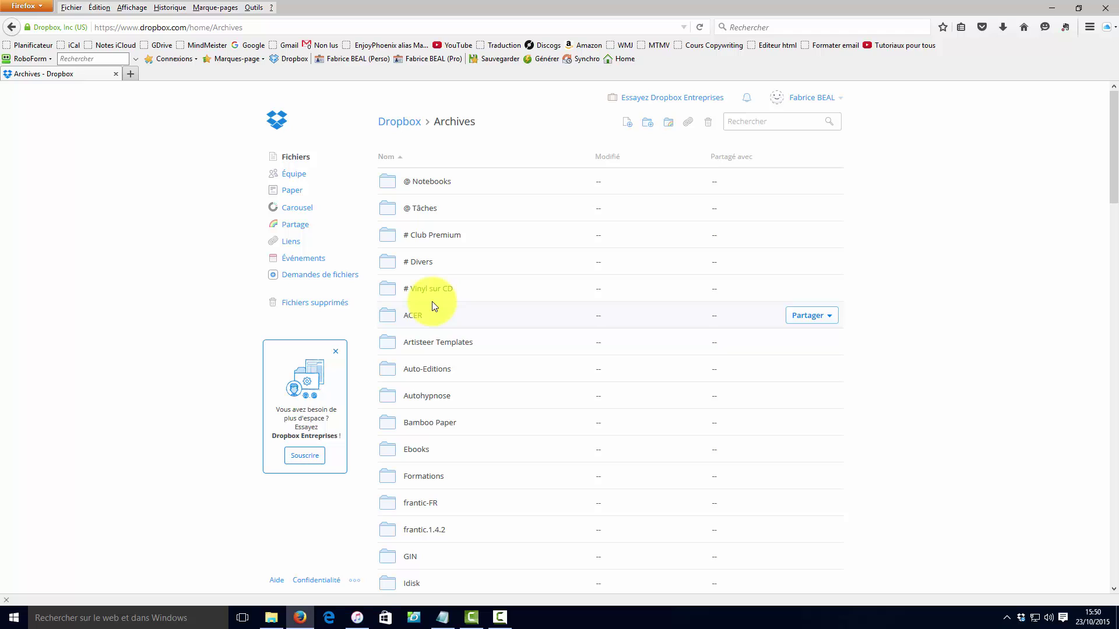
pyautogui.click(300, 158)
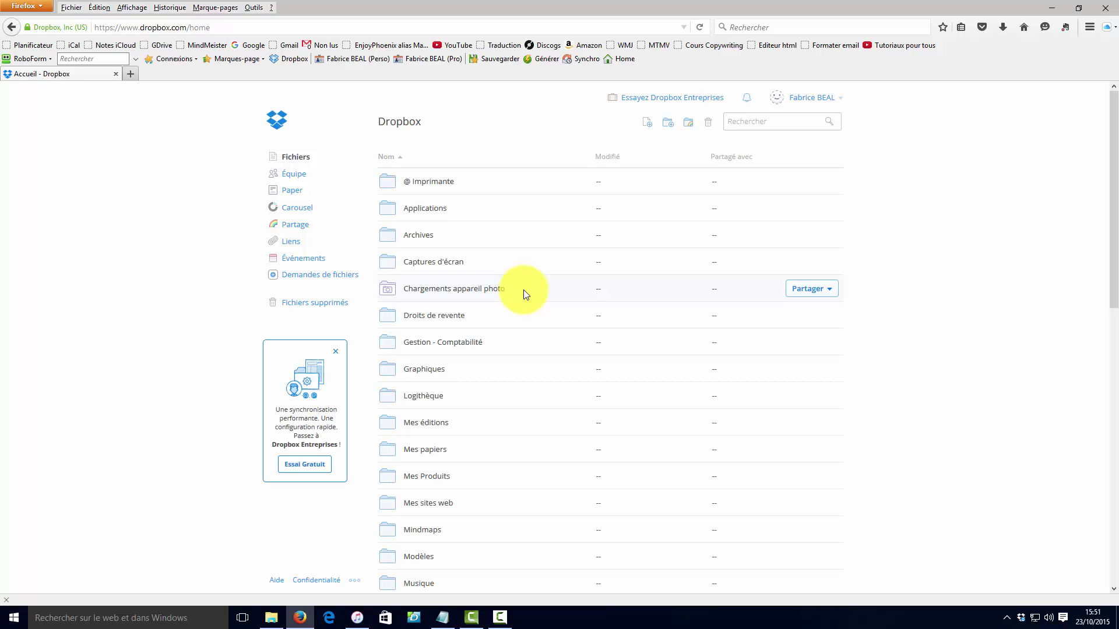
pyautogui.scroll(-10, 525, 293)
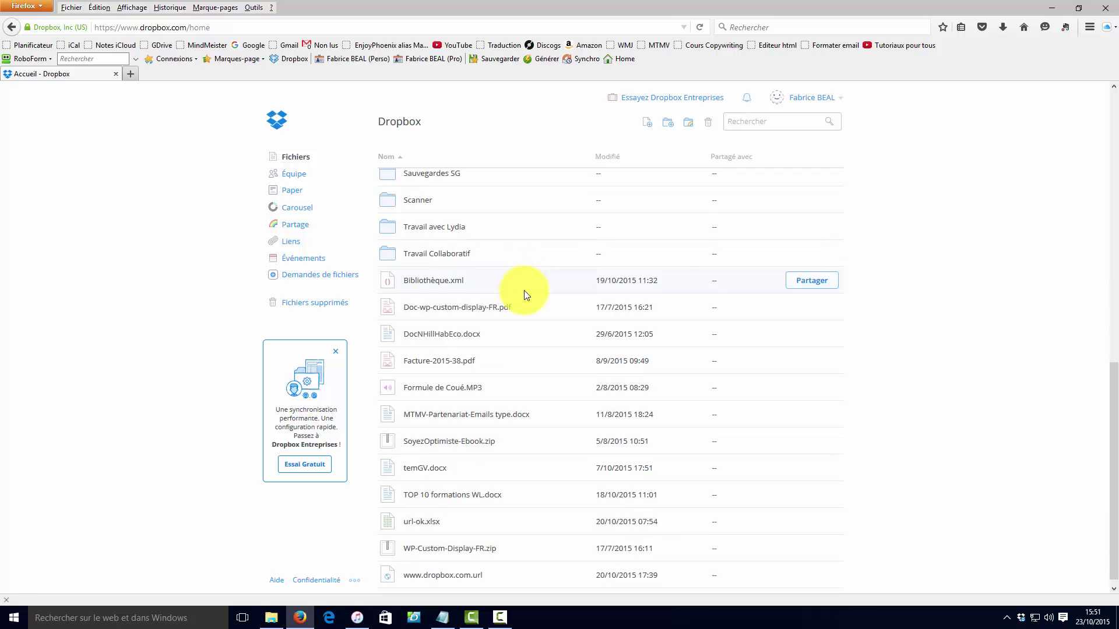
# - Review the folders and files in the online Dropbox list, and return to the start of the list
pyautogui.scroll(10, 524, 291)
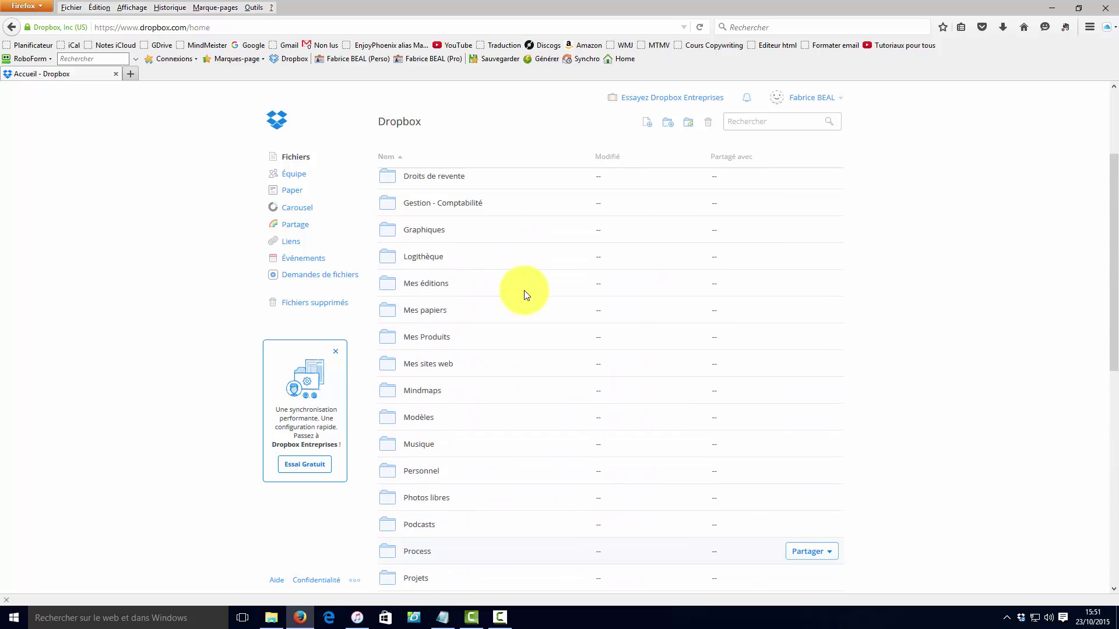
pyautogui.scroll(-10, 454, 324)
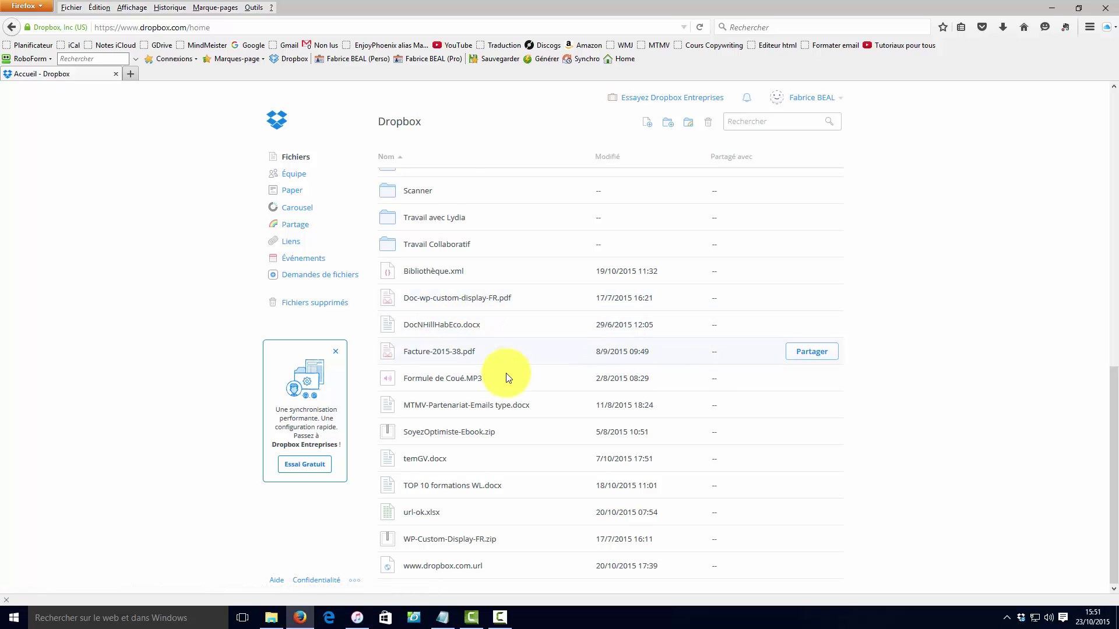
pyautogui.scroll(6, 504, 376)
pyautogui.scroll(3, 506, 377)
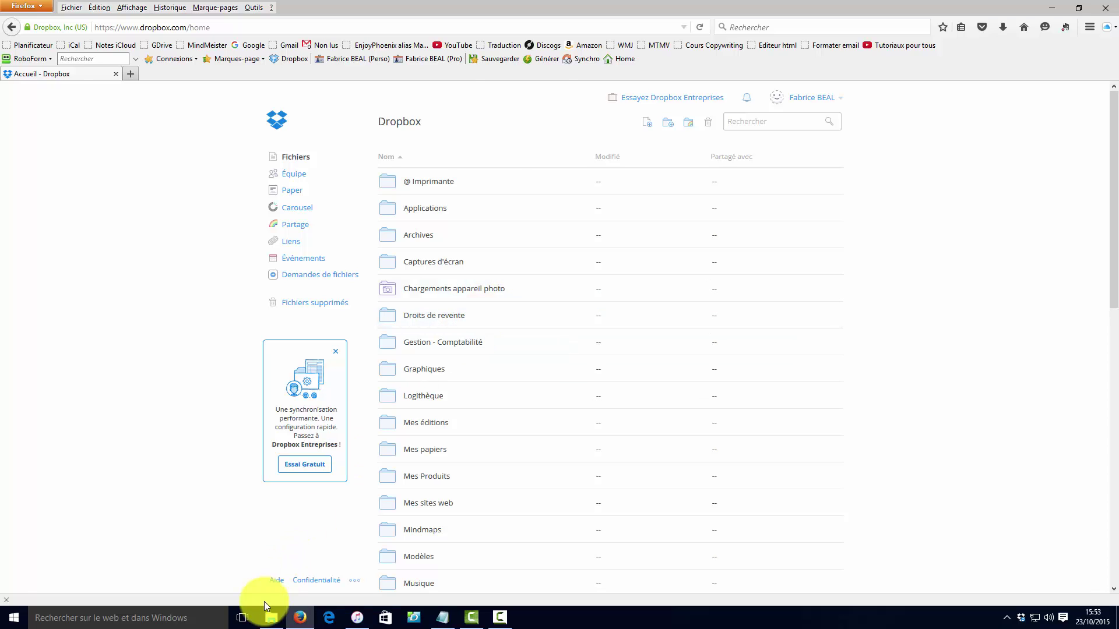
# - Switch to File Explorer, look over the local Dropbox folder tree, and open the Mes éditions folder
pyautogui.click(269, 616)
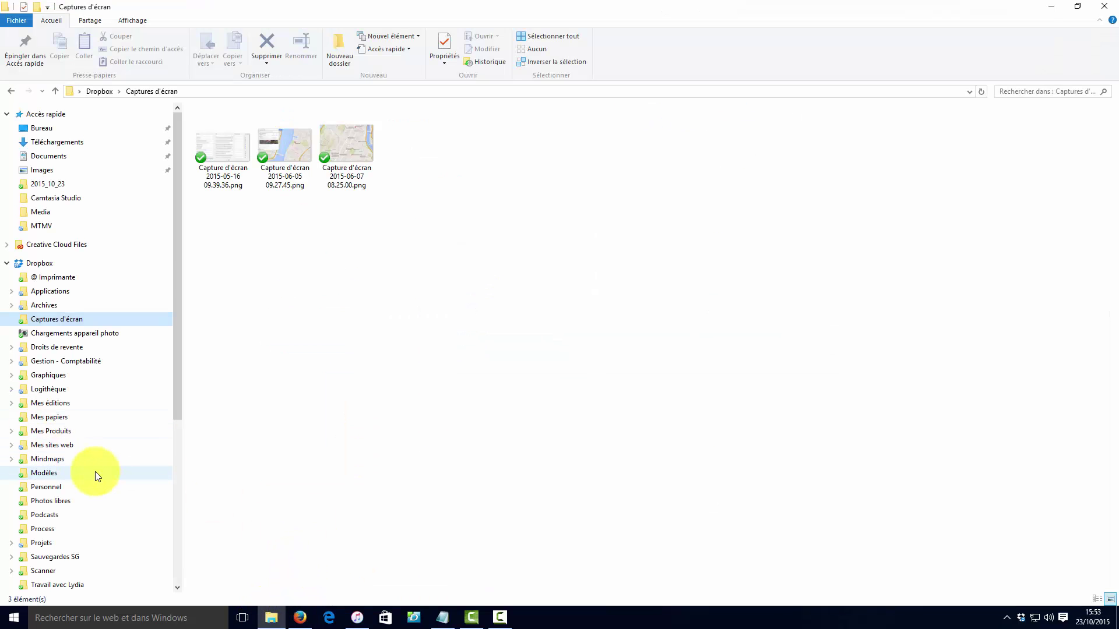
pyautogui.scroll(-4, 97, 475)
pyautogui.scroll(4, 97, 475)
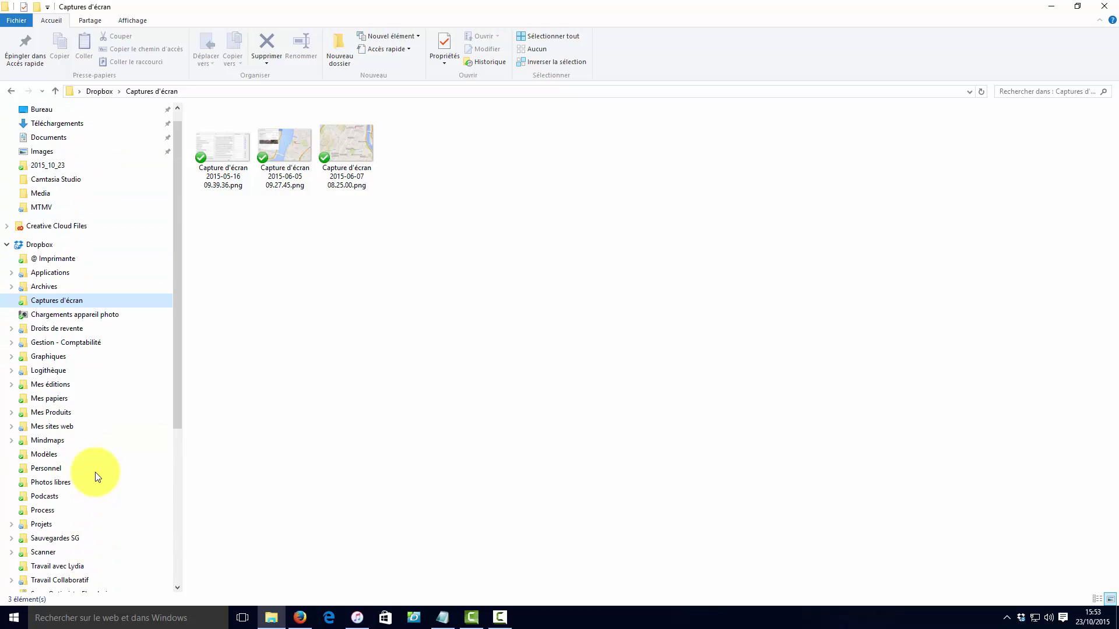
pyautogui.scroll(1, 96, 476)
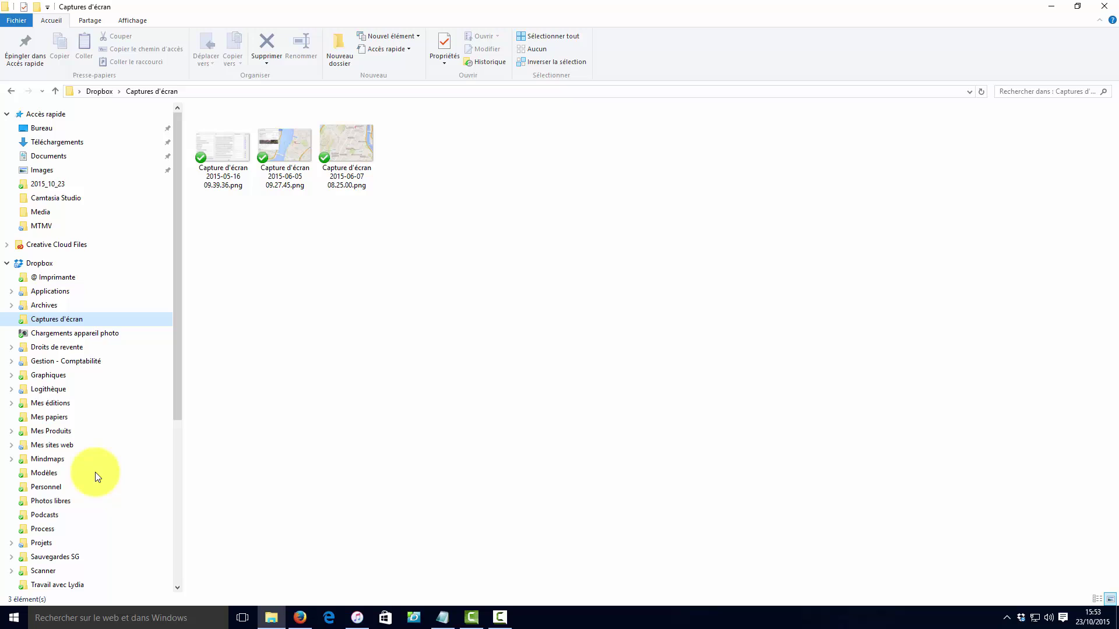
pyautogui.click(62, 407)
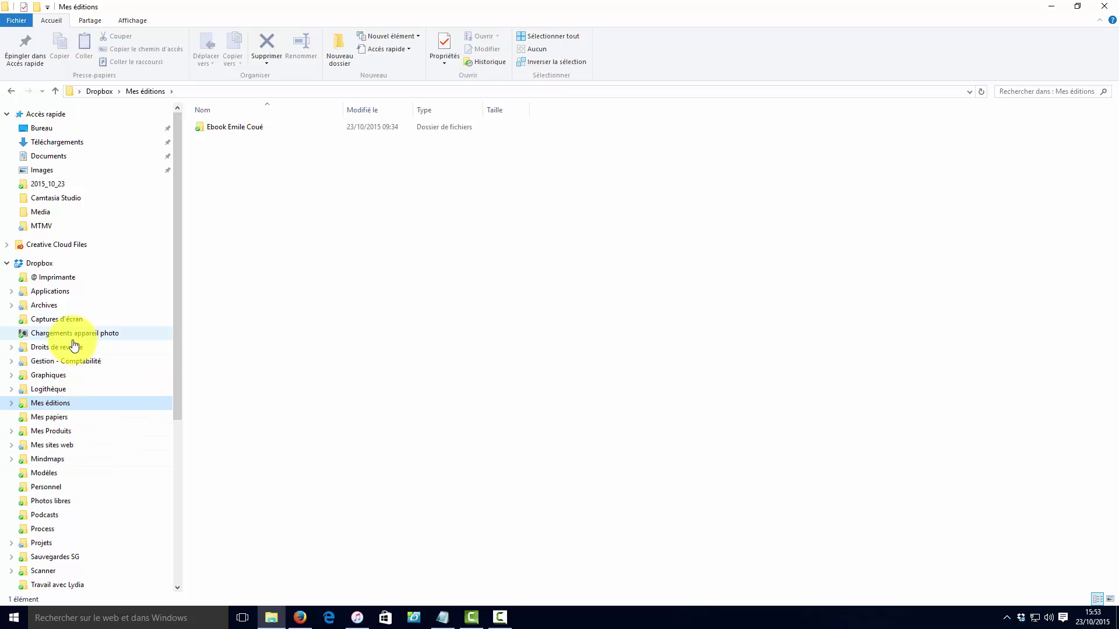
# - View the local @ Imprimante folder, and return to the main Dropbox folder to review its contents
pyautogui.click(63, 262)
pyautogui.click(76, 281)
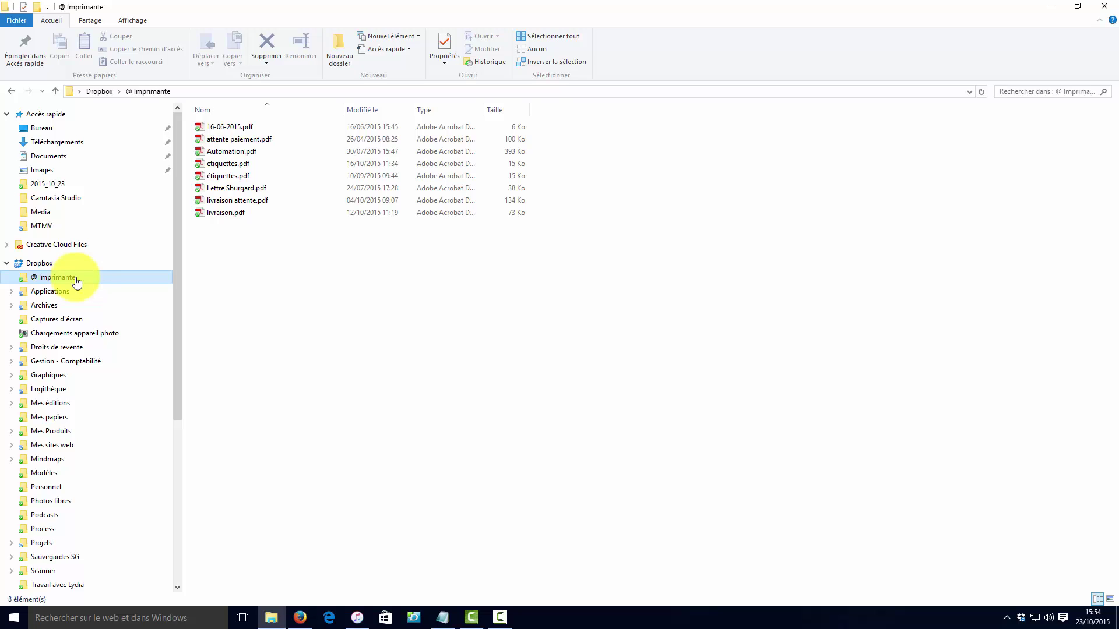
pyautogui.click(59, 264)
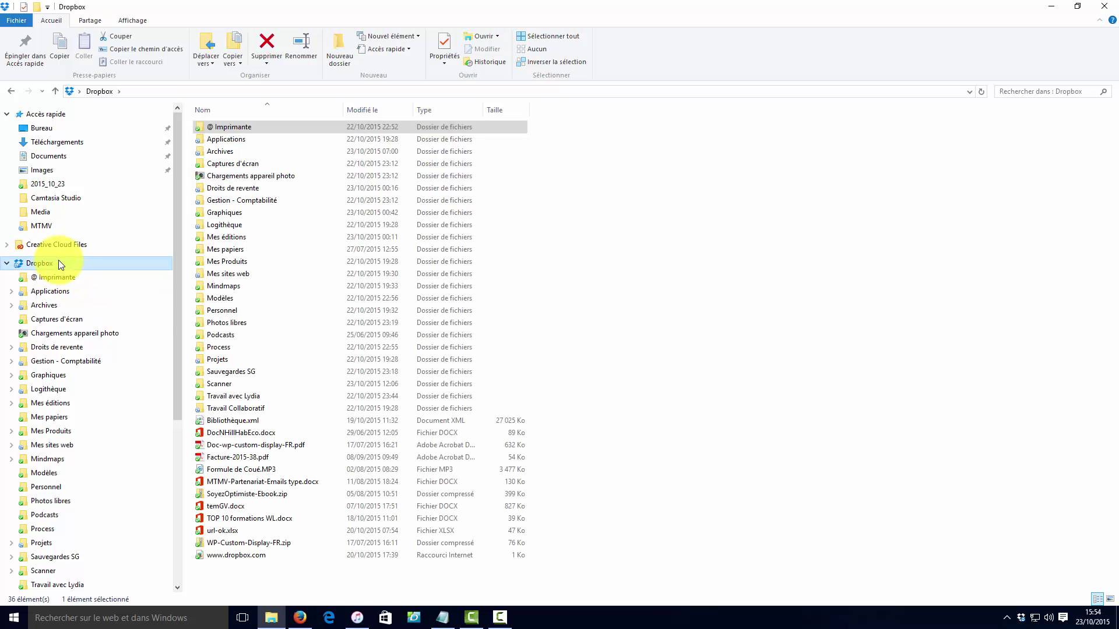
pyautogui.scroll(-2, 50, 315)
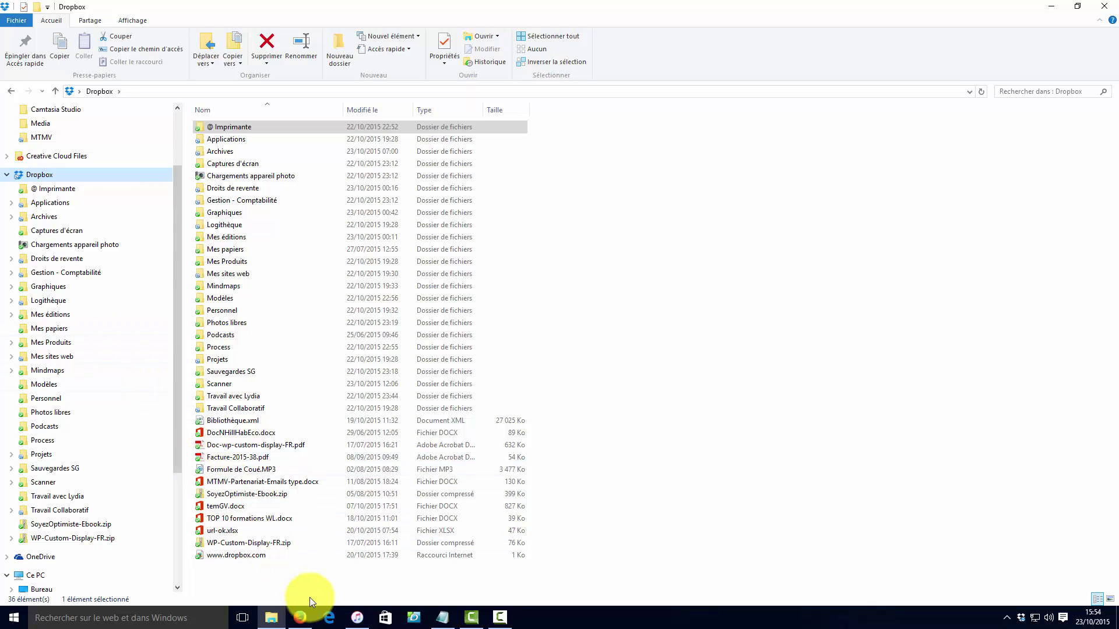
# - Switch to Firefox and back to File Explorer to compare the online file list with the main local Dropbox folder
pyautogui.click(300, 616)
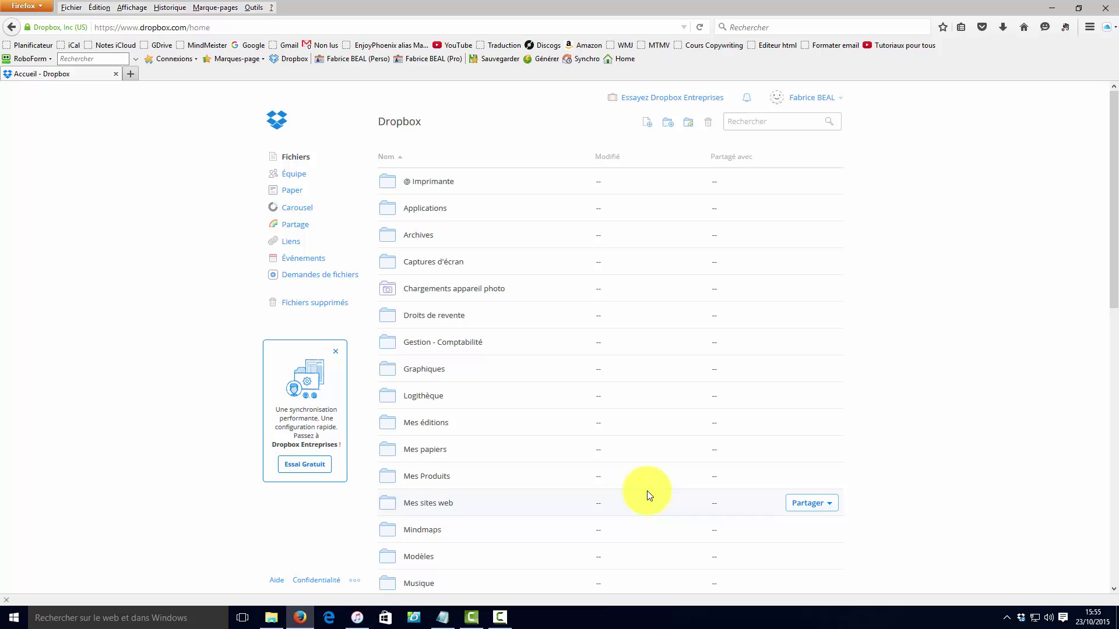
pyautogui.click(281, 621)
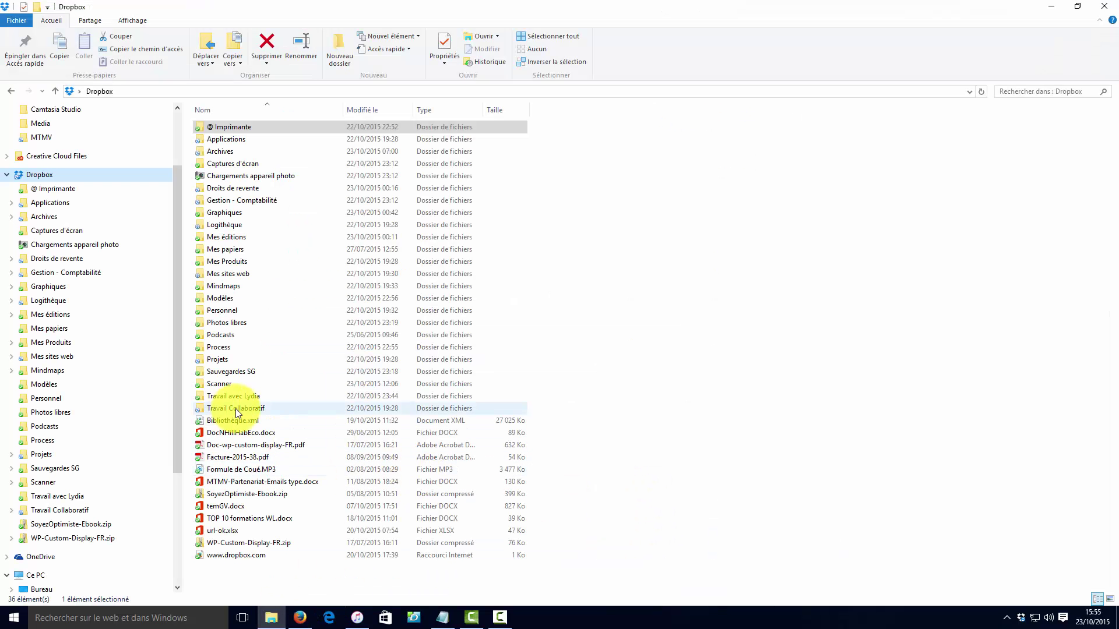
pyautogui.scroll(2, 145, 400)
pyautogui.scroll(1, 92, 348)
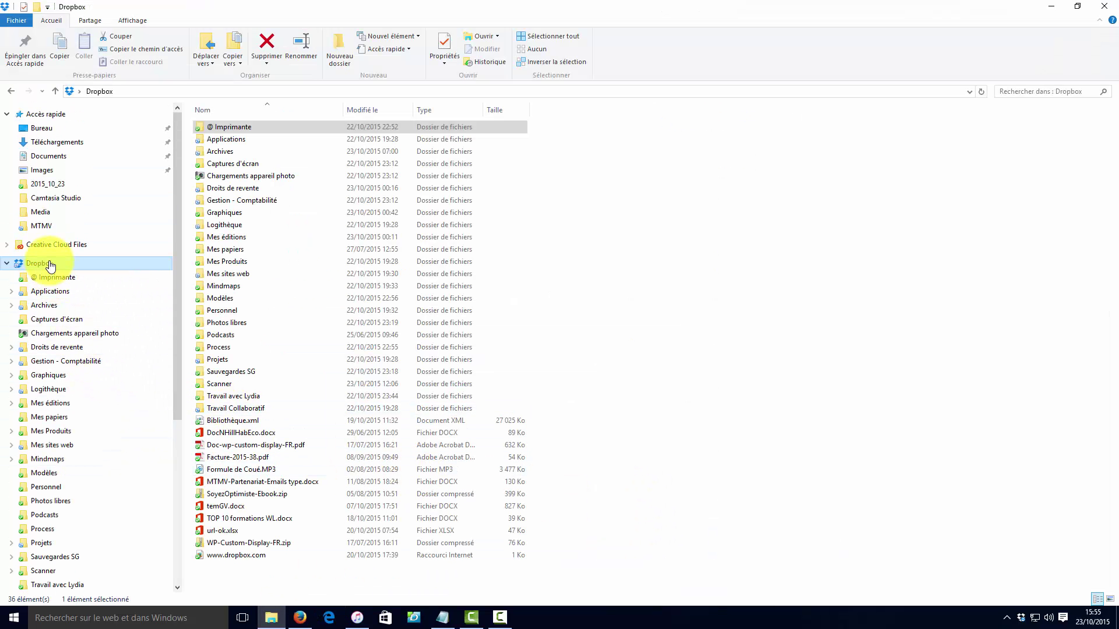
# - Select the Facture-2015-38.pdf file in the main local Dropbox folder
pyautogui.click(235, 456)
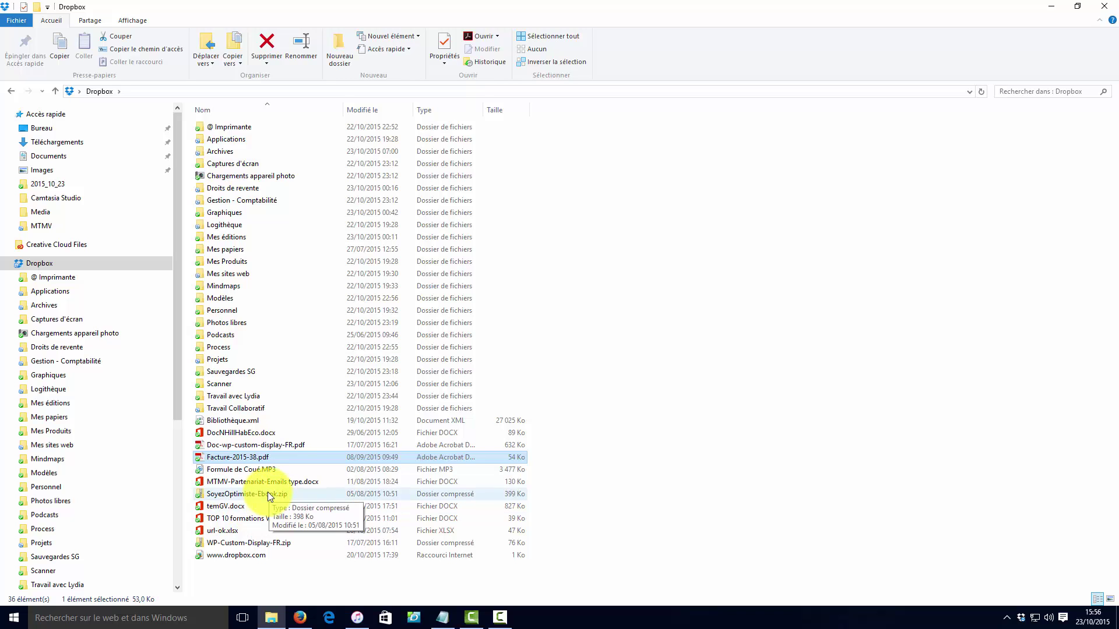
pyautogui.click(248, 468)
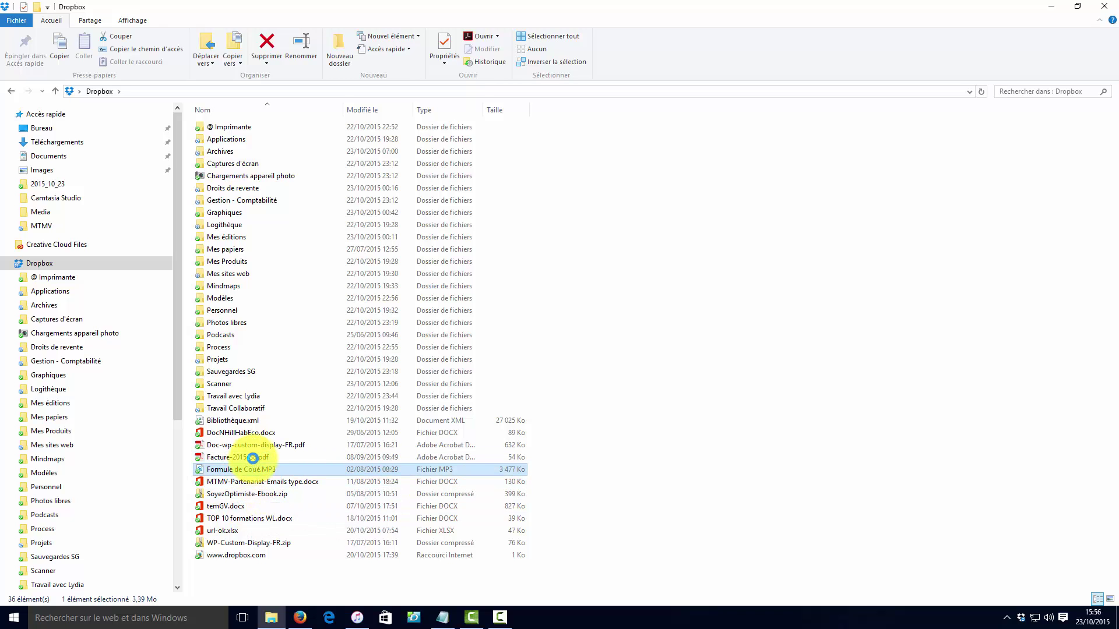
pyautogui.click(253, 458)
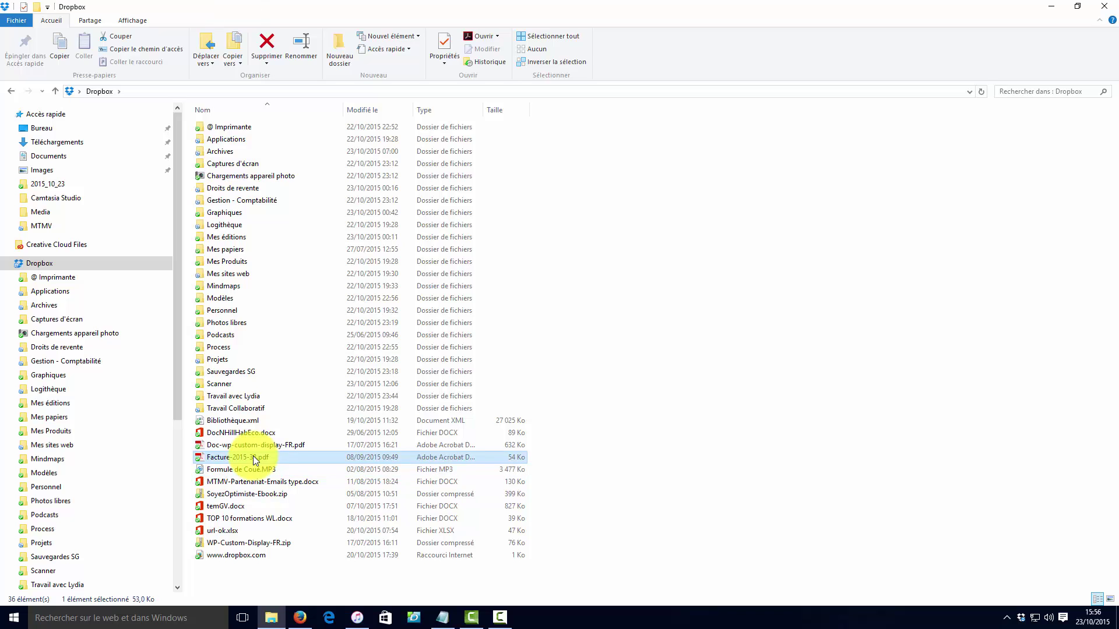